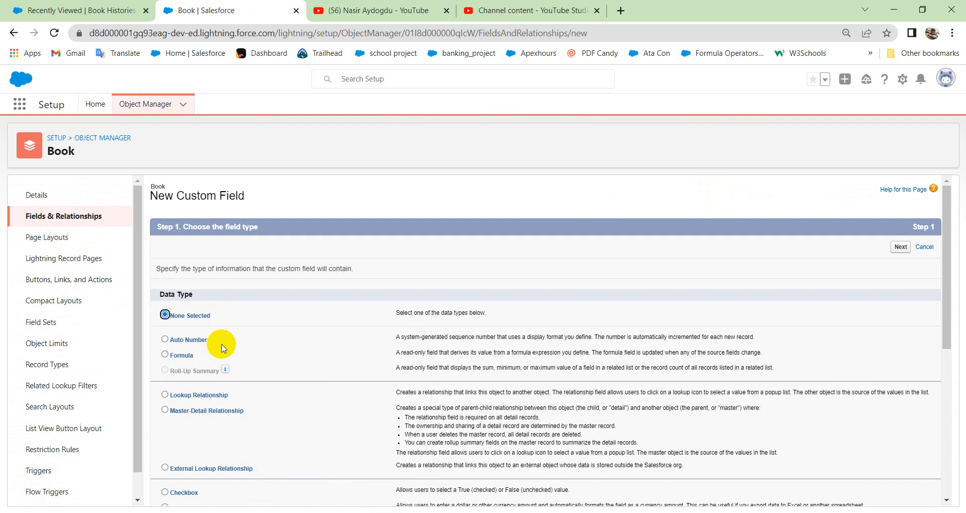
Choose Lookup Relationship as the data type of the new custom field on the Book object and continue.
scroll(222, 340, down, 3)
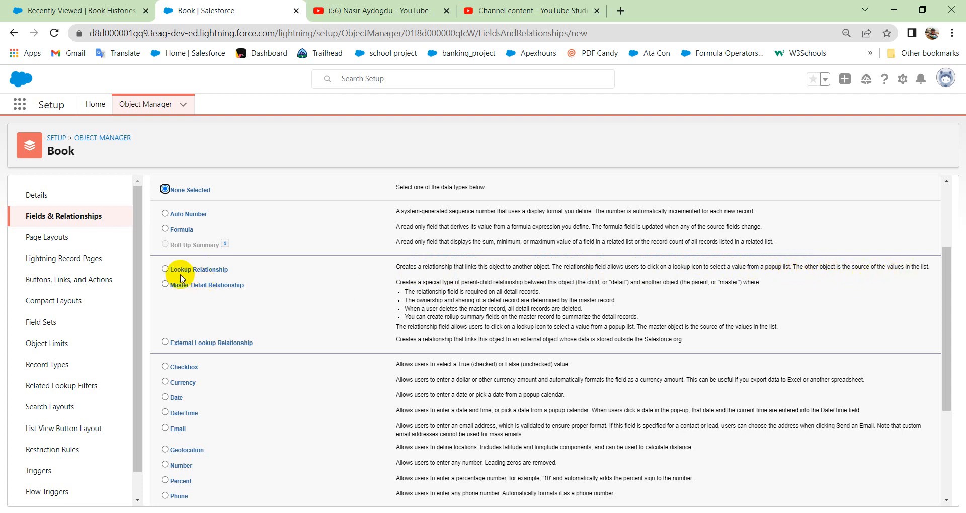
click(165, 269)
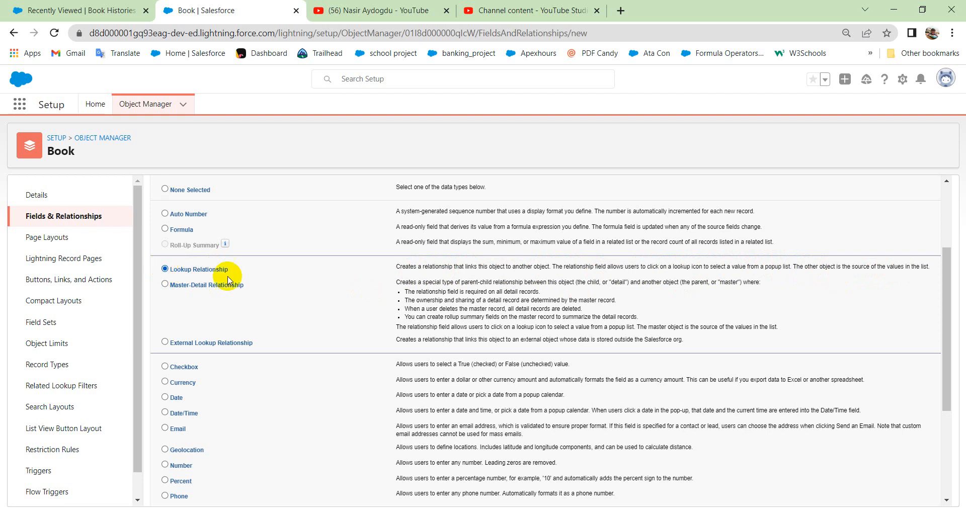
scroll(553, 276, up, 3)
click(899, 247)
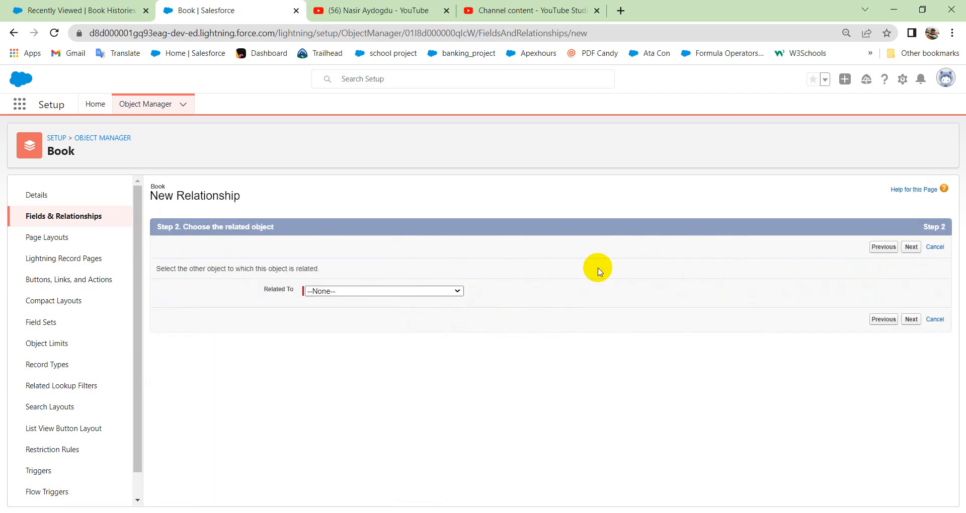
Relate the Book object's lookup field to the Students object and continue to the field naming stage.
click(373, 290)
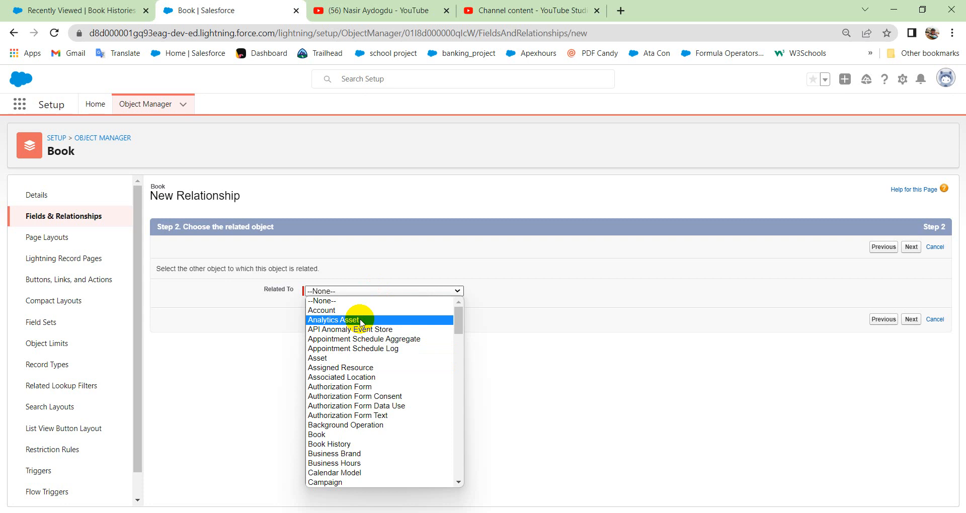
scroll(361, 323, down, 20)
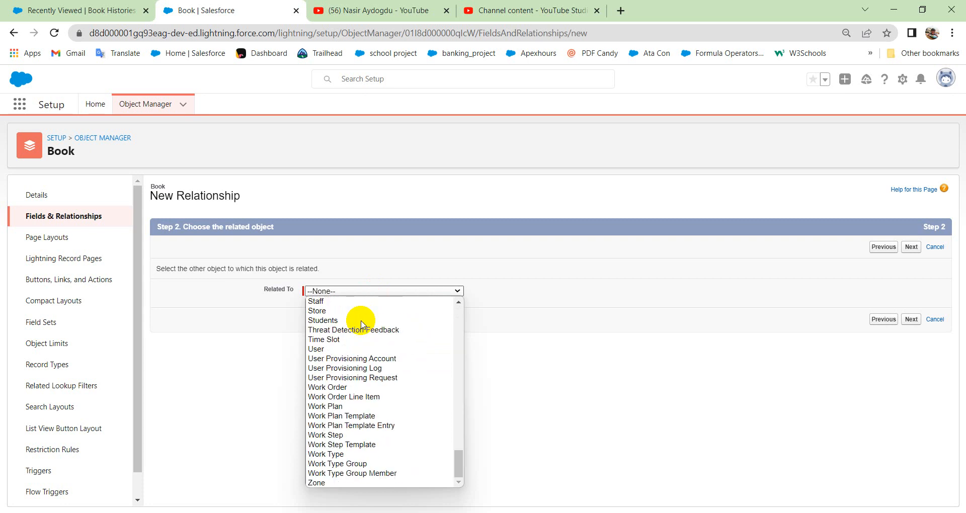
scroll(372, 330, up, 5)
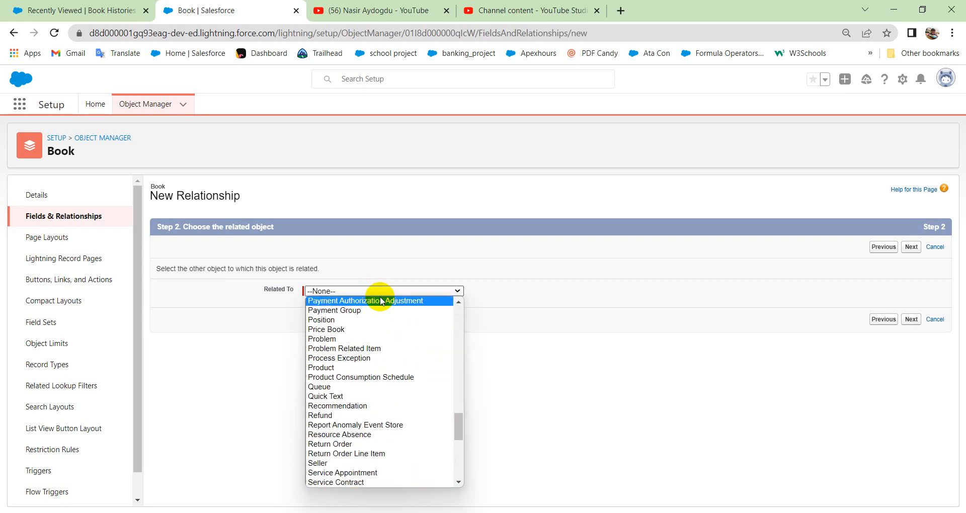
scroll(385, 374, down, 5)
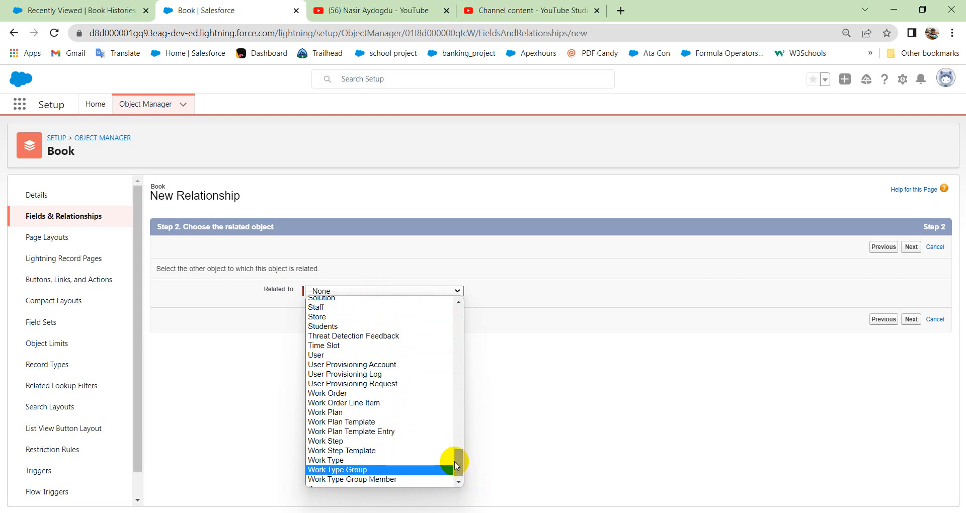
click(326, 326)
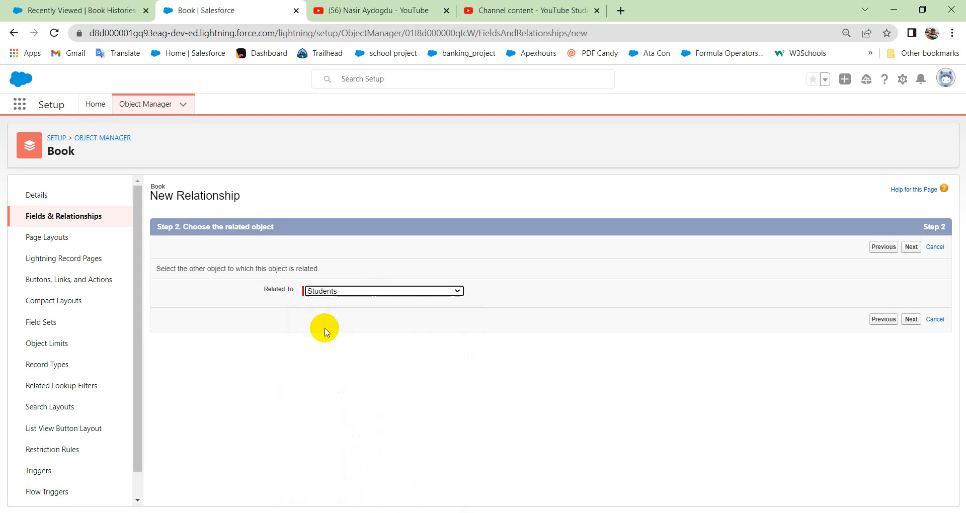
click(909, 320)
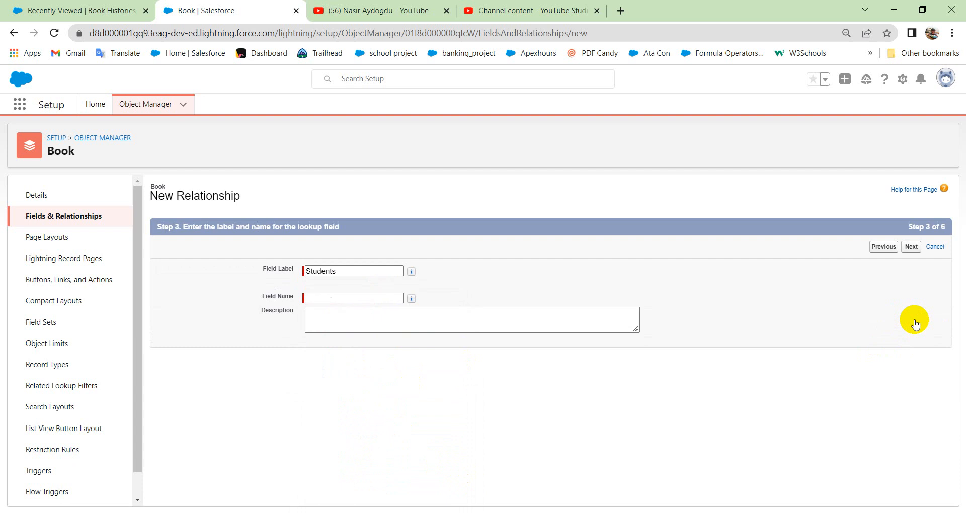
Keep Students as the lookup field's label, fill its field name as Students, and continue to field-level security.
click(327, 297)
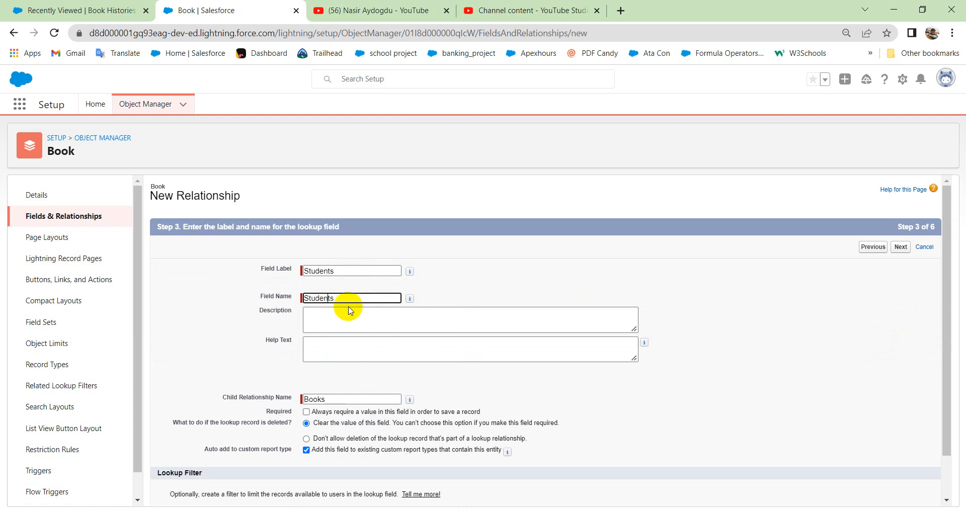
scroll(351, 388, down, 1)
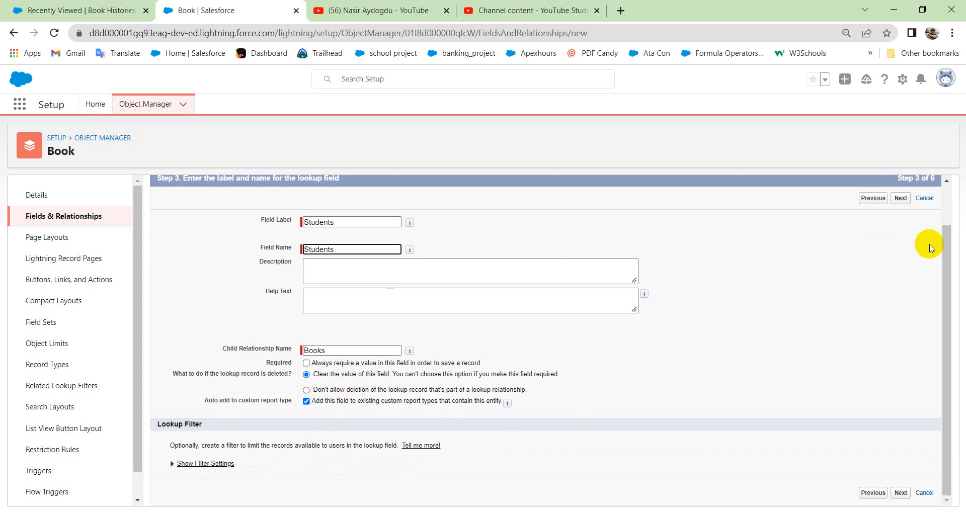
click(902, 200)
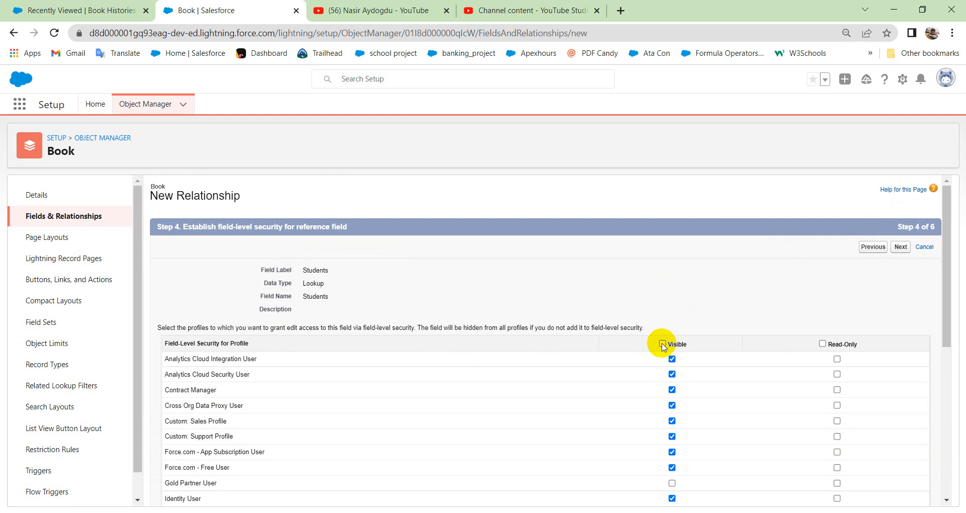
Make the Students field visible to all profiles, keep the default Book and Students layout assignments, and save it.
click(661, 344)
click(901, 247)
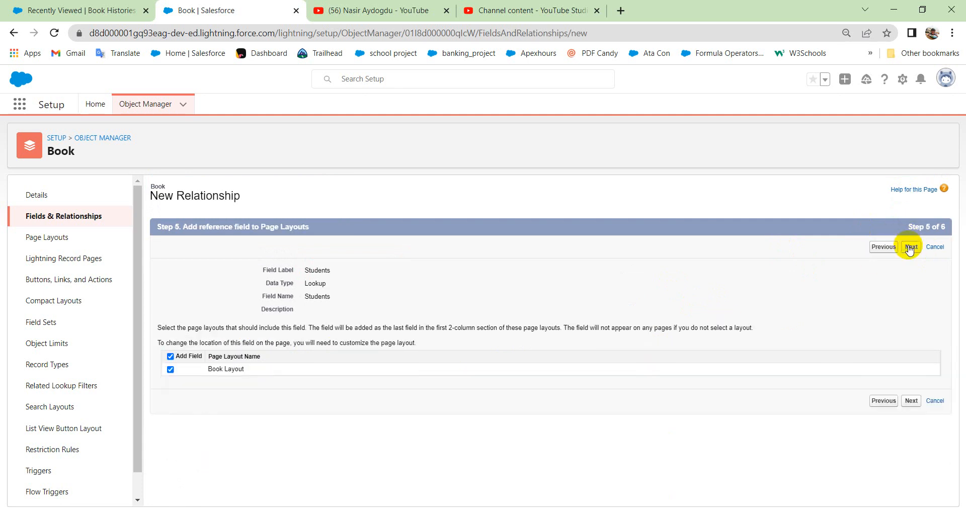
click(909, 248)
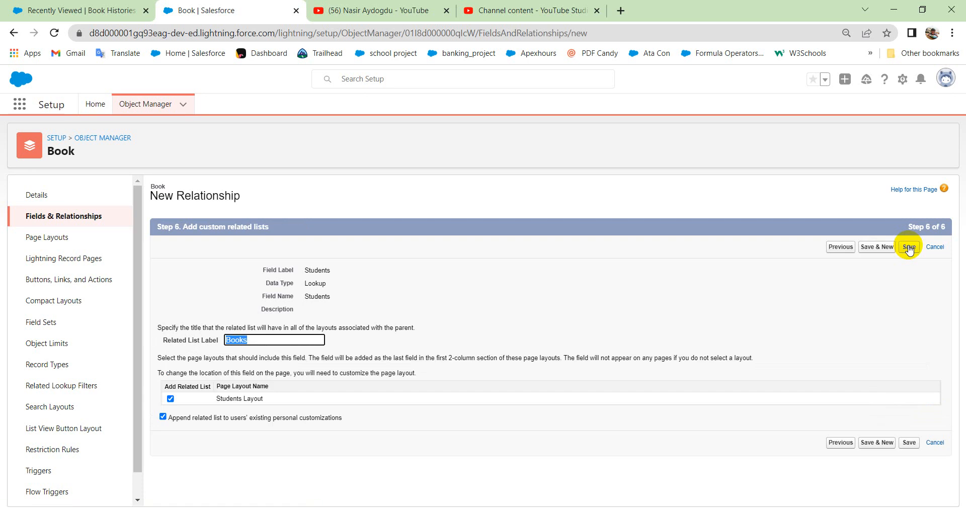
click(908, 248)
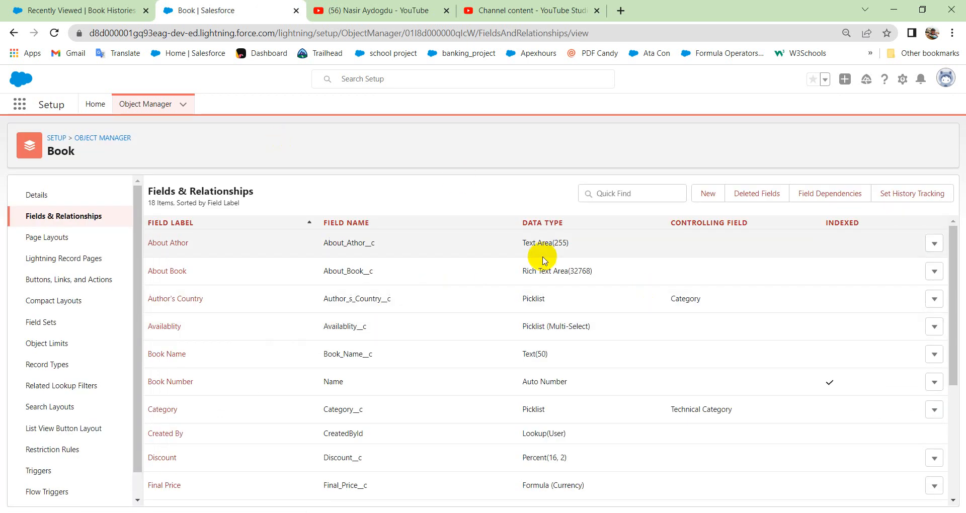
Reload the Book setup page and the My College app, and open the app's Books list.
click(54, 34)
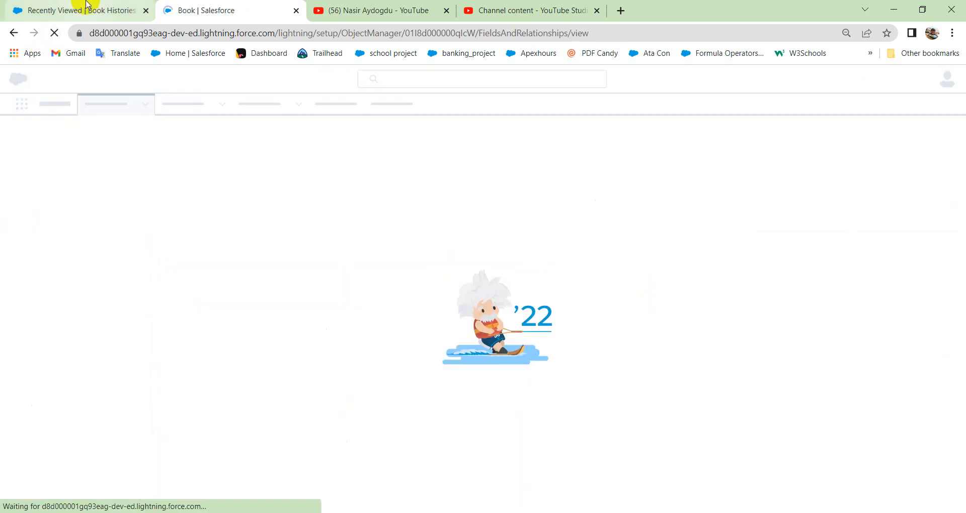
click(87, 6)
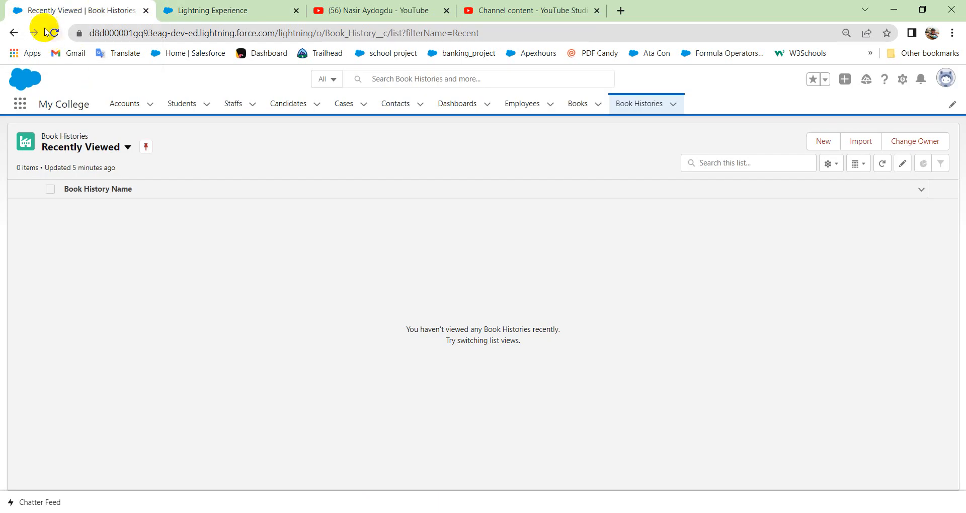
click(54, 34)
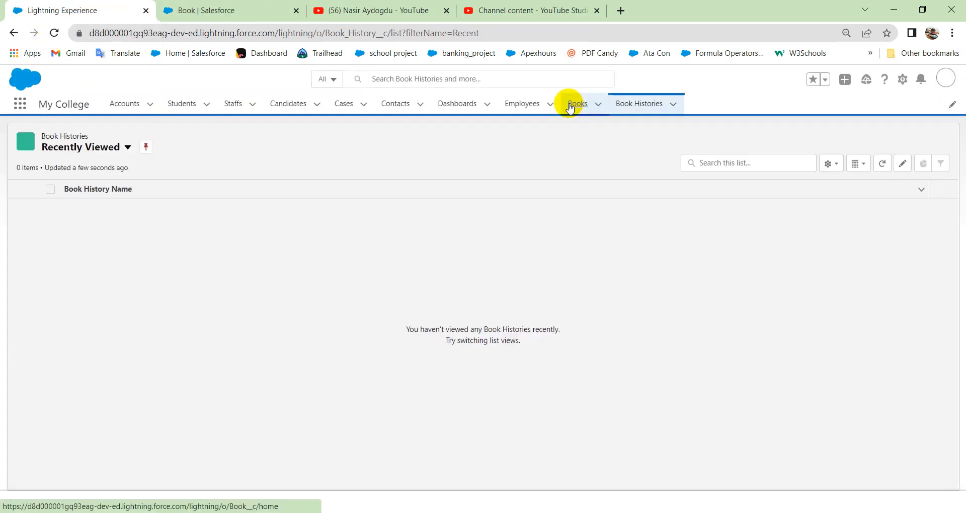
click(570, 106)
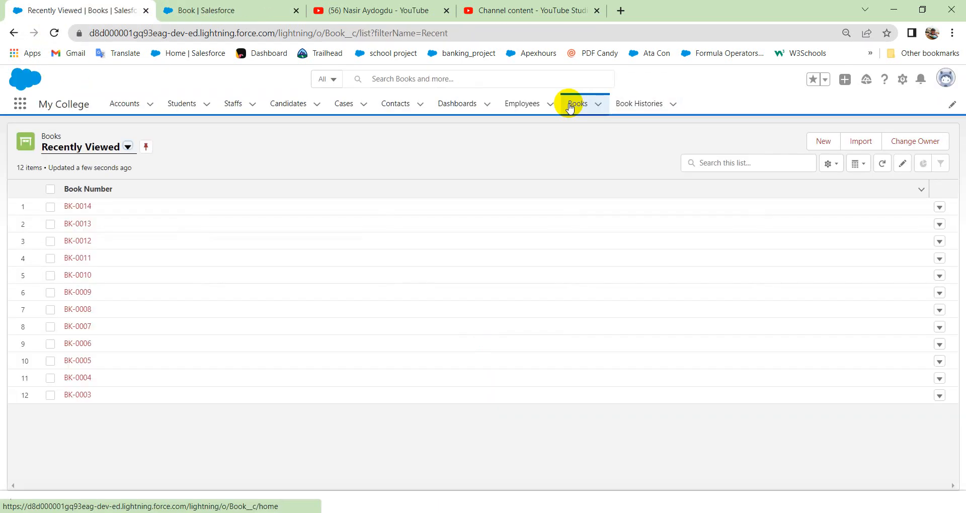
Start a new book record with the name Book demo 13 and a price of 50.
click(827, 144)
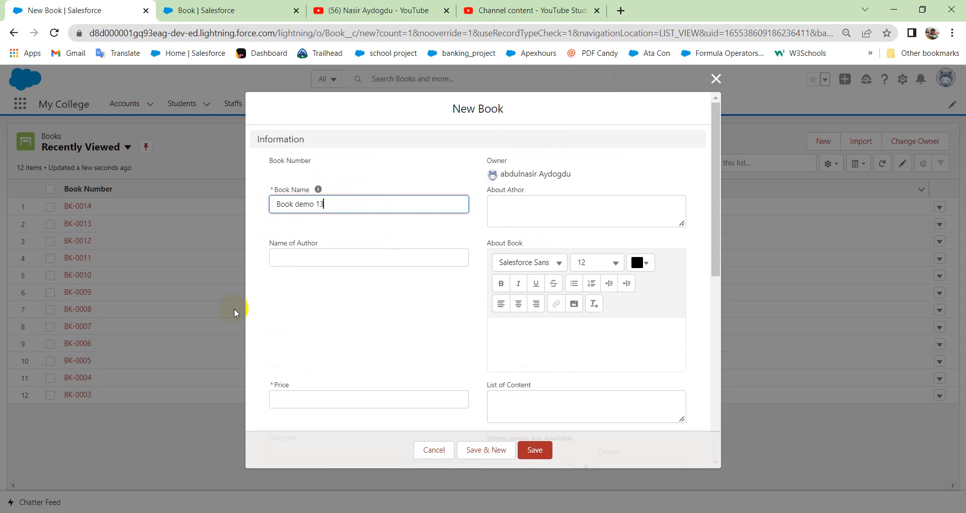
click(289, 401)
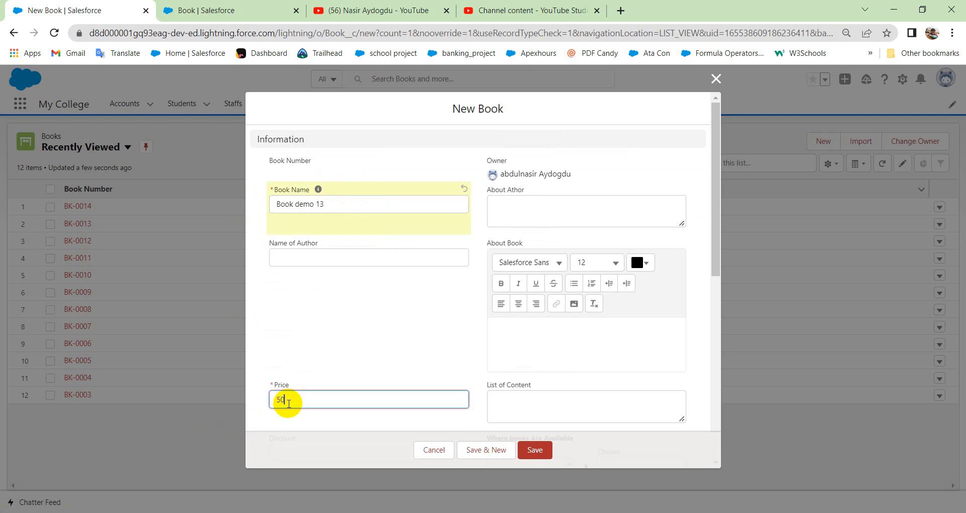
scroll(324, 406, down, 5)
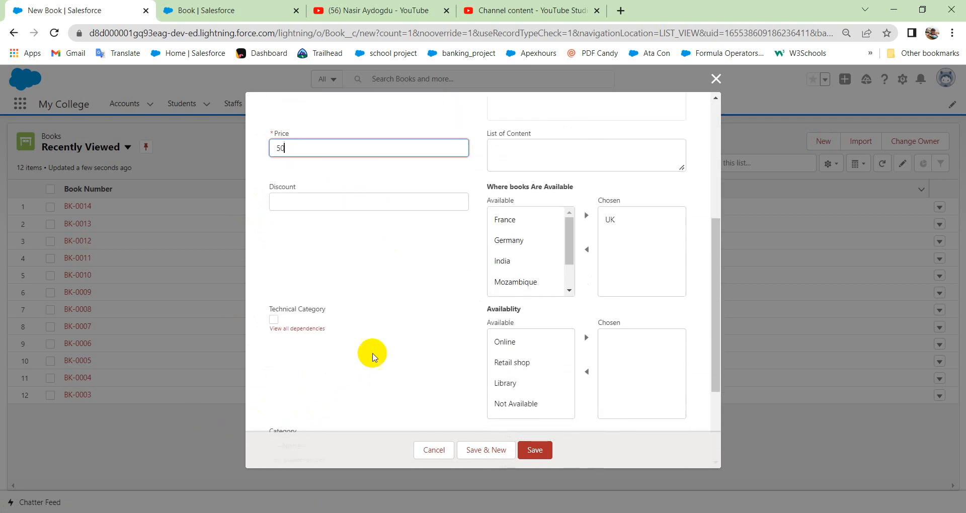
Link the new book to the first recent student record in the Students lookup field and save the book.
scroll(332, 245, down, 3)
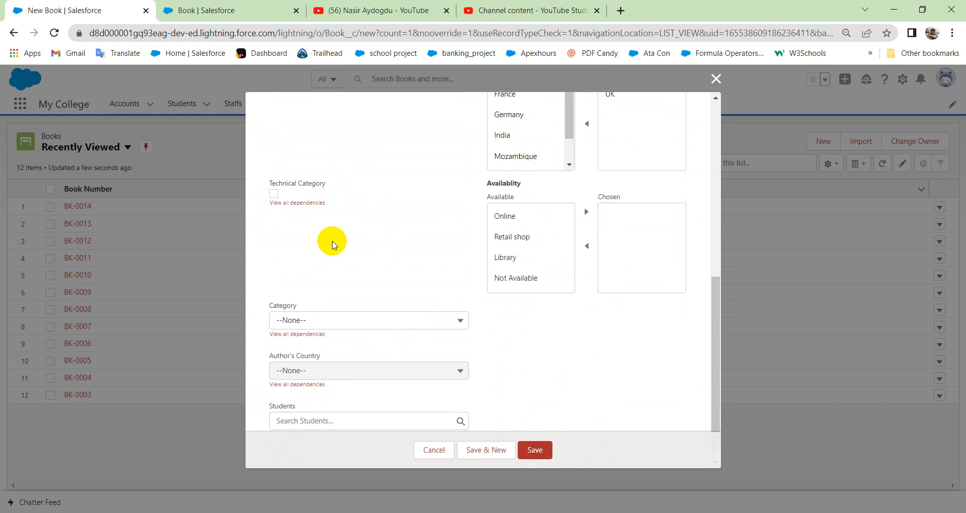
scroll(332, 245, down, 1)
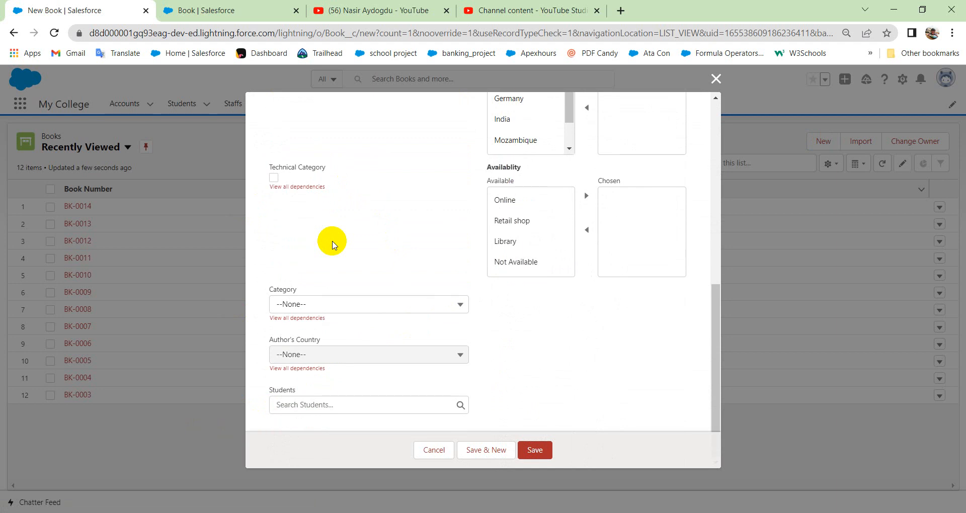
click(327, 407)
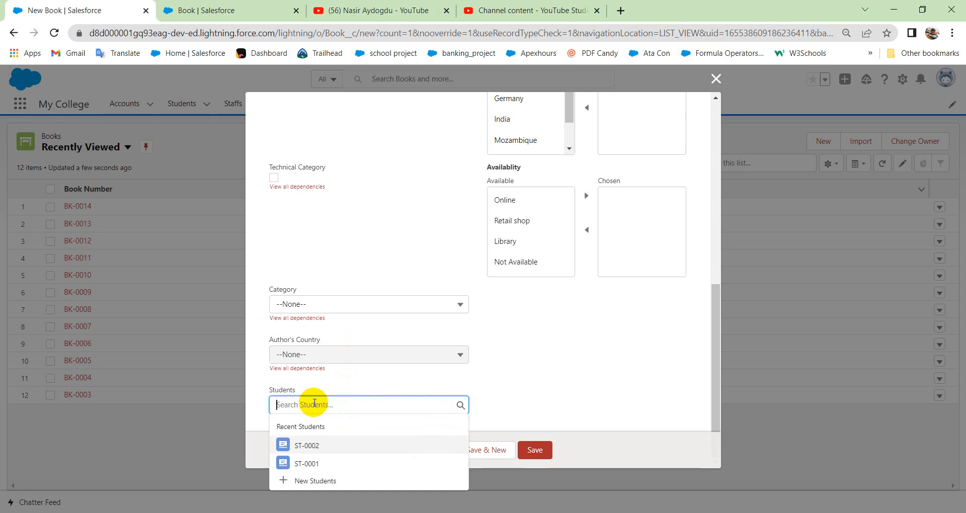
text(k)
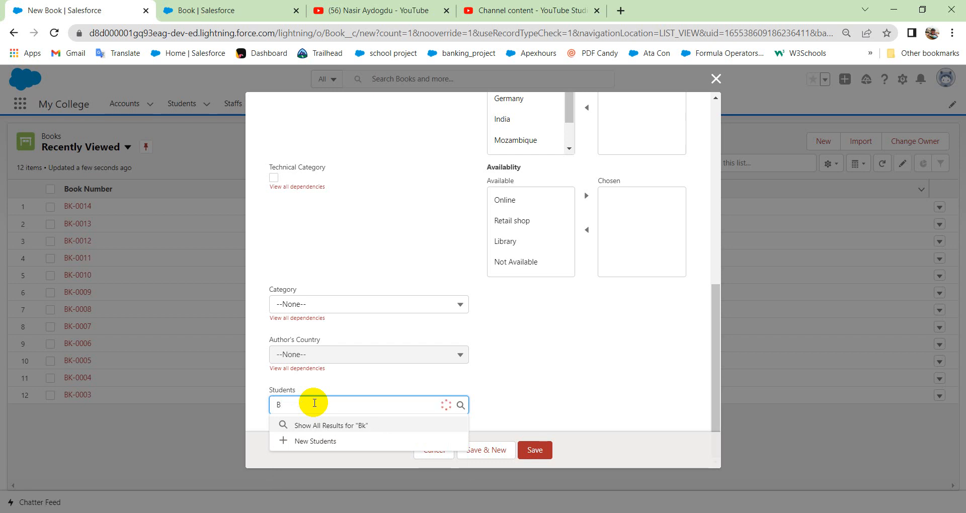
key(BackSpace)
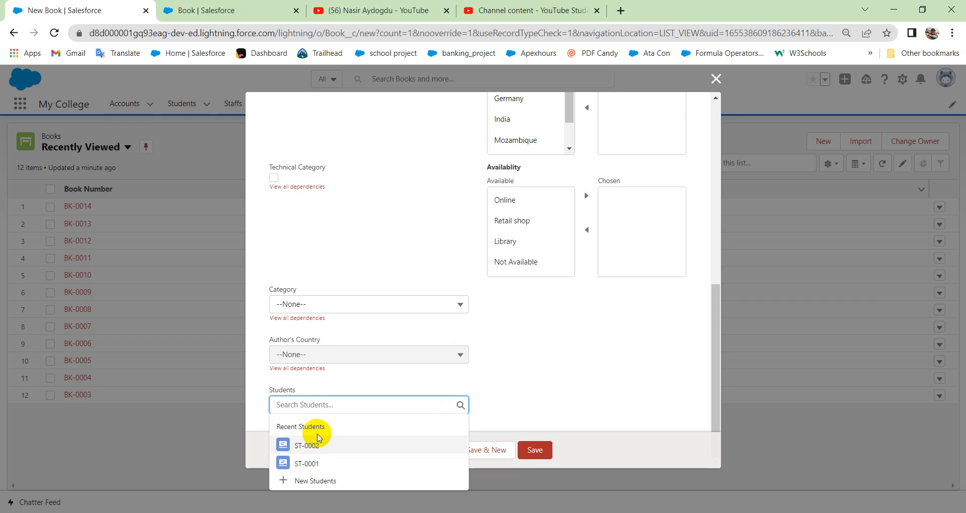
click(309, 447)
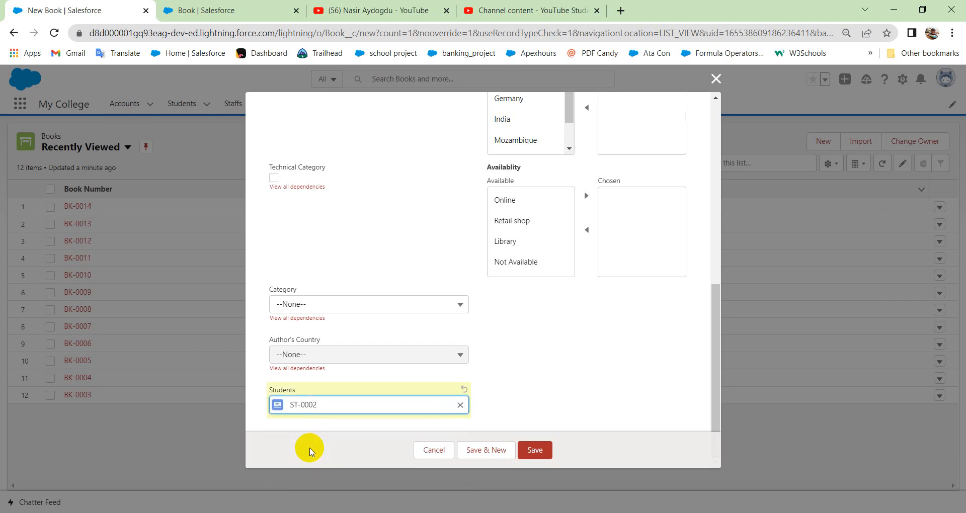
click(550, 451)
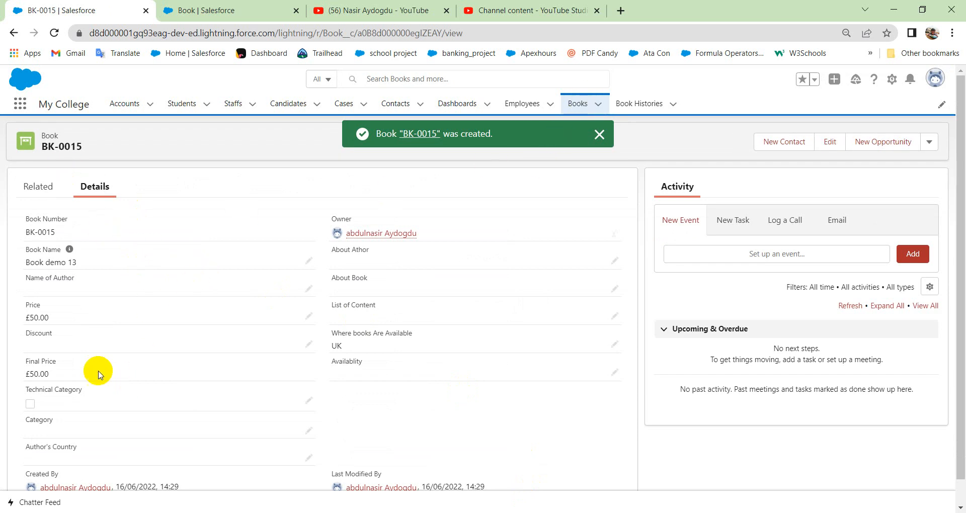
Review the new book record's details and its related lists.
scroll(166, 353, down, 1)
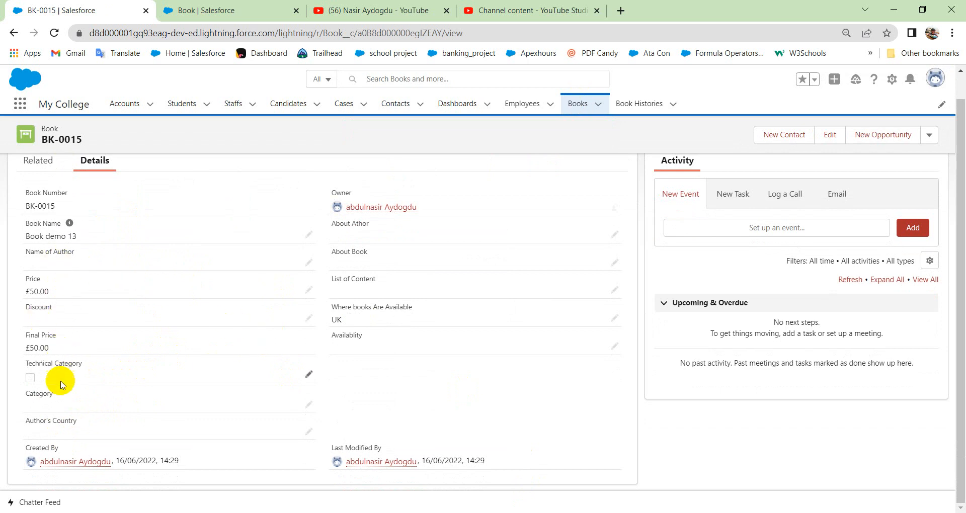
scroll(151, 302, up, 1)
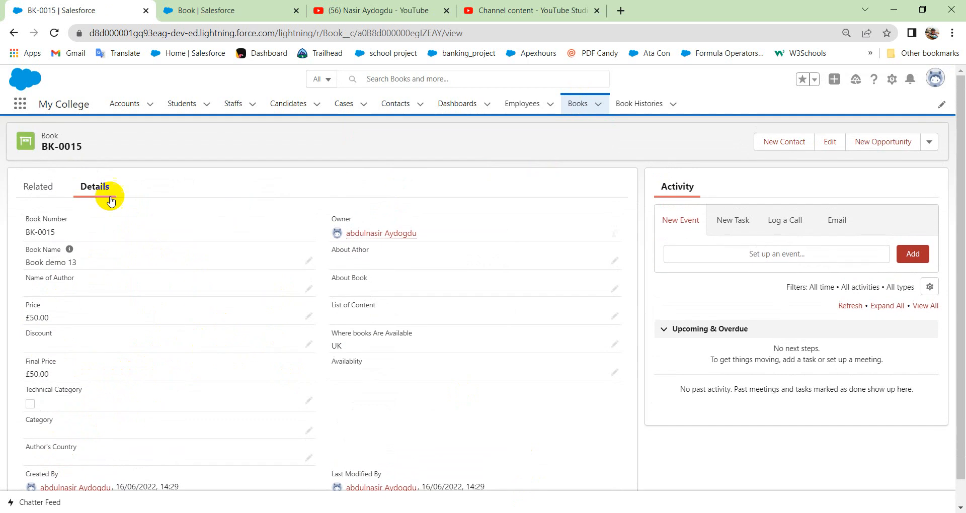
click(38, 186)
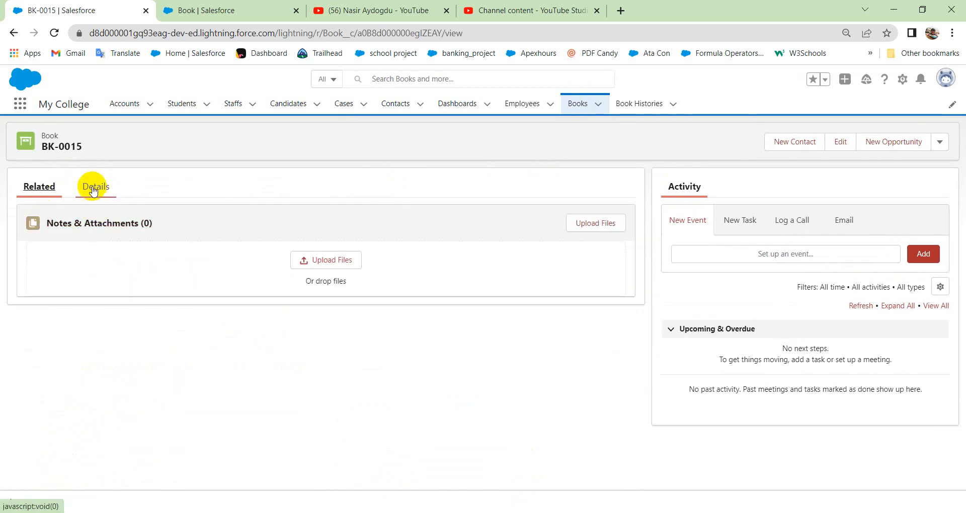
Open the first student record in the Students list and view its related books.
click(186, 105)
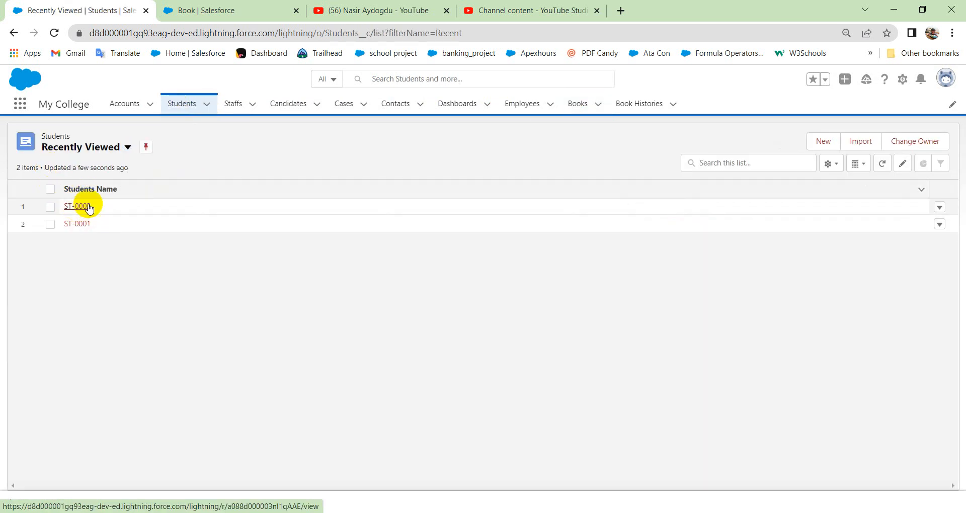
click(79, 207)
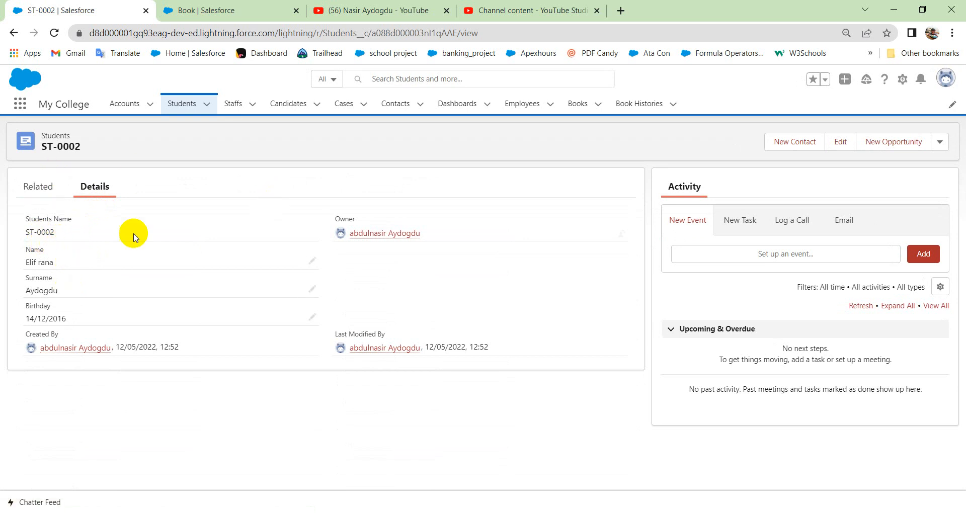
click(36, 187)
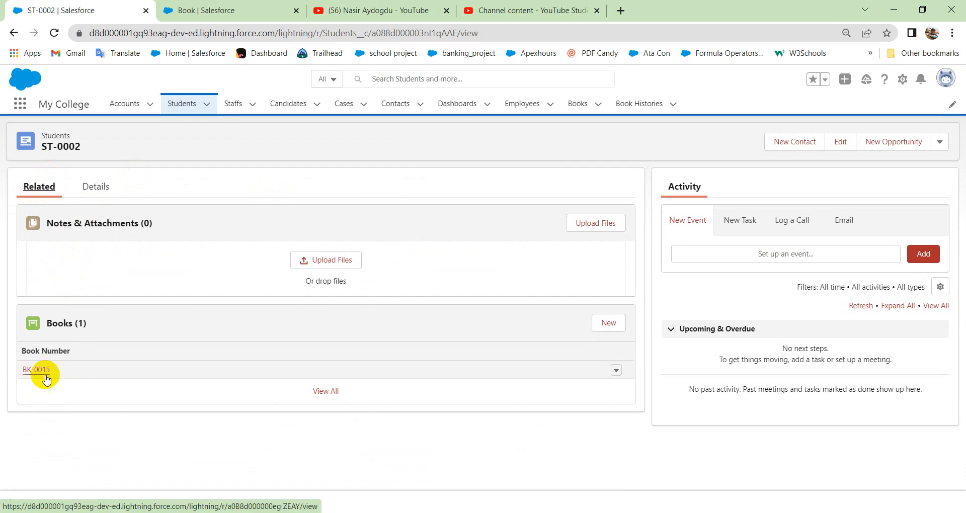
Open book record BK-0015 from the Books list and review its details.
mouse_move(40, 372)
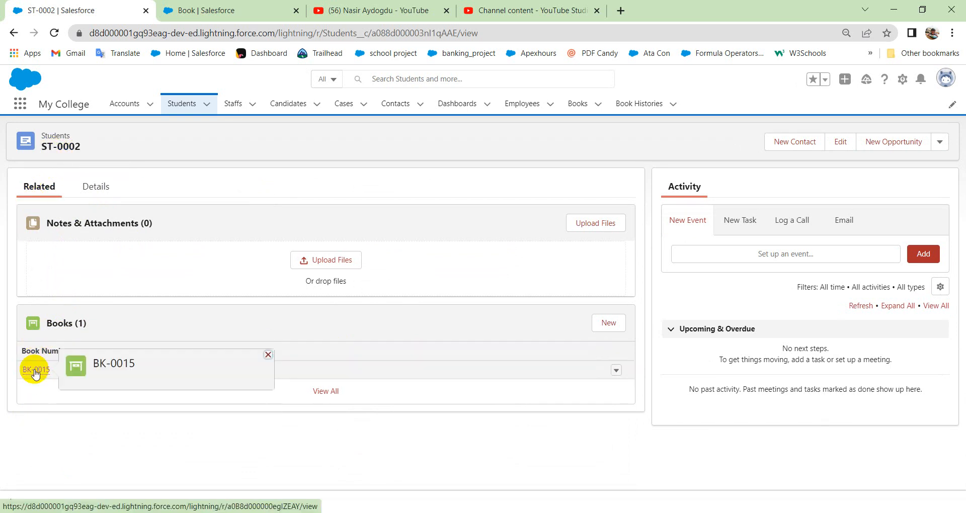
click(579, 104)
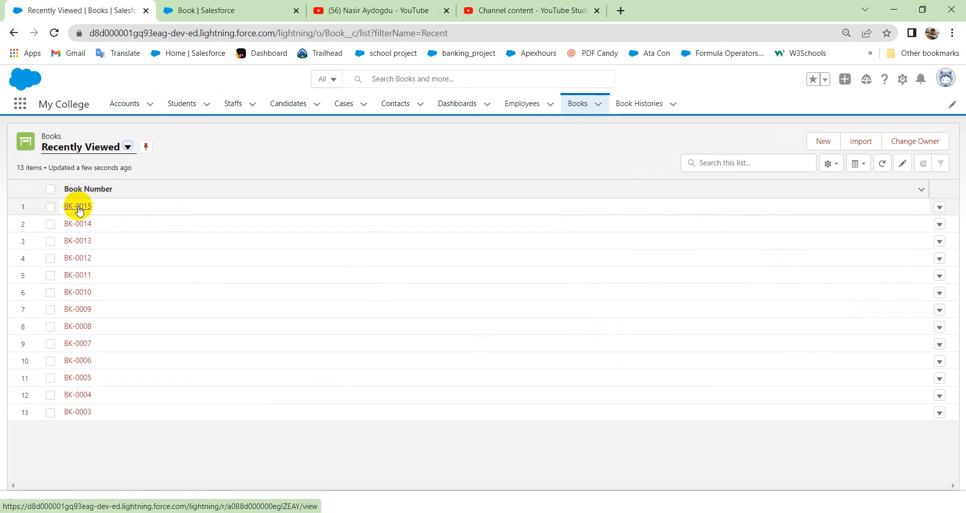
click(78, 207)
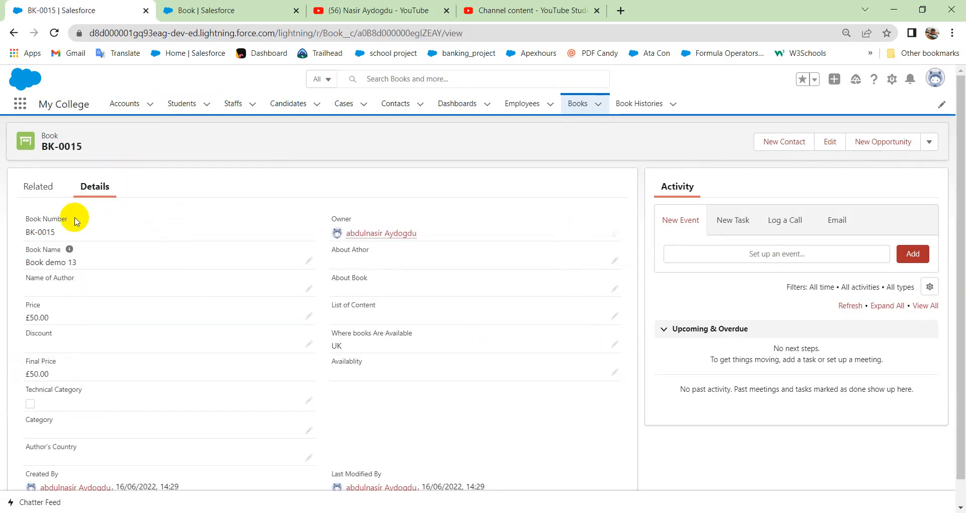
scroll(157, 374, down, 1)
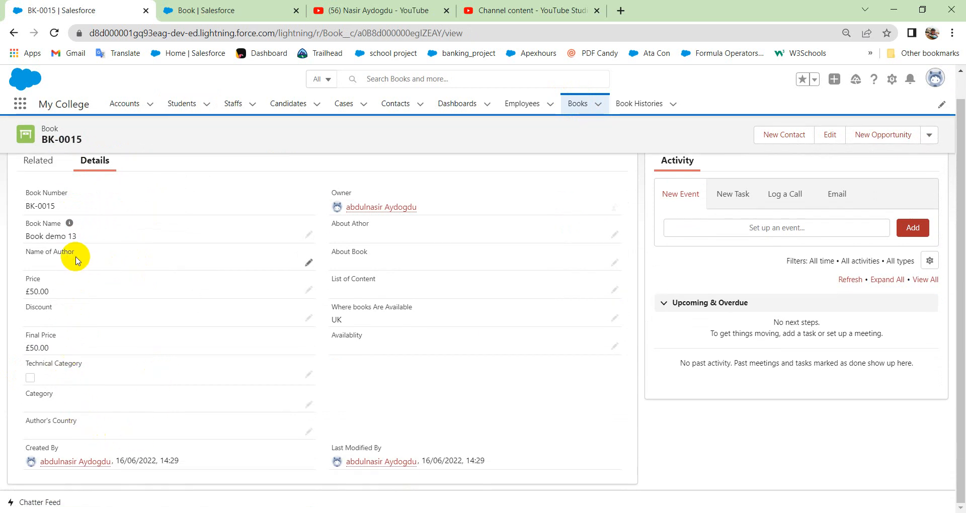
Reload the book record, check the Students lookup field in its details, and view its related lists.
click(55, 36)
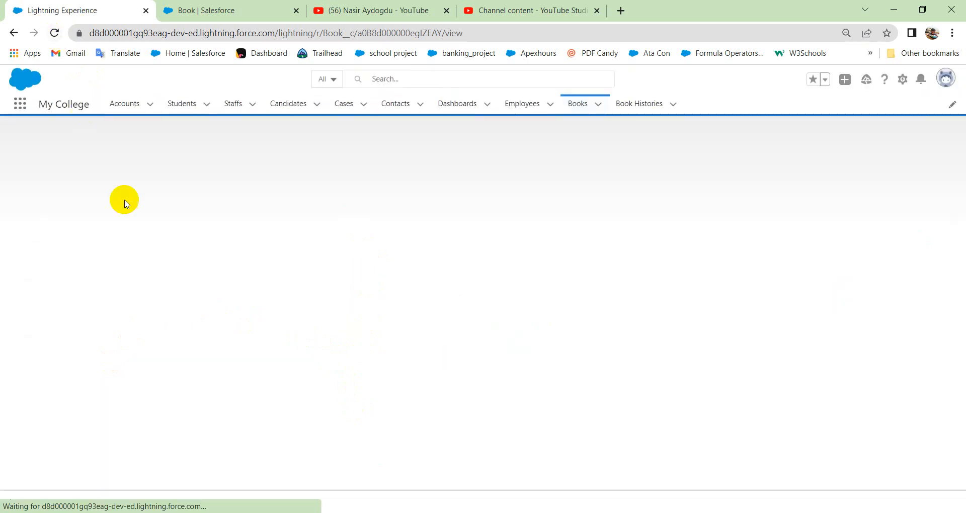
click(26, 187)
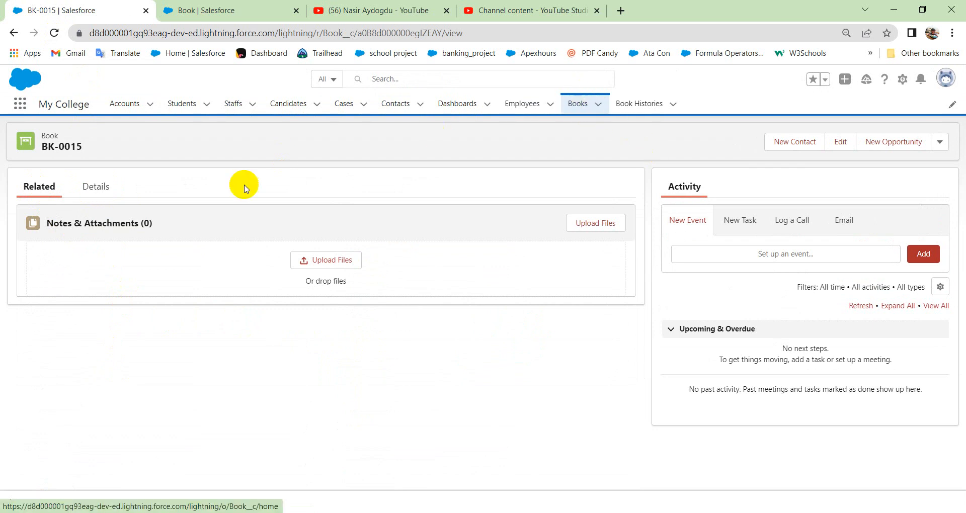
click(95, 186)
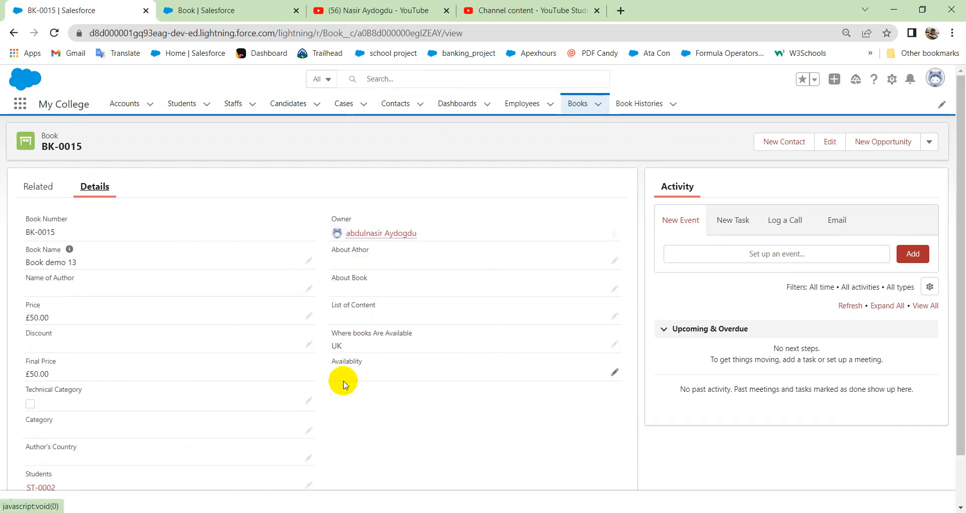
scroll(112, 421, down, 1)
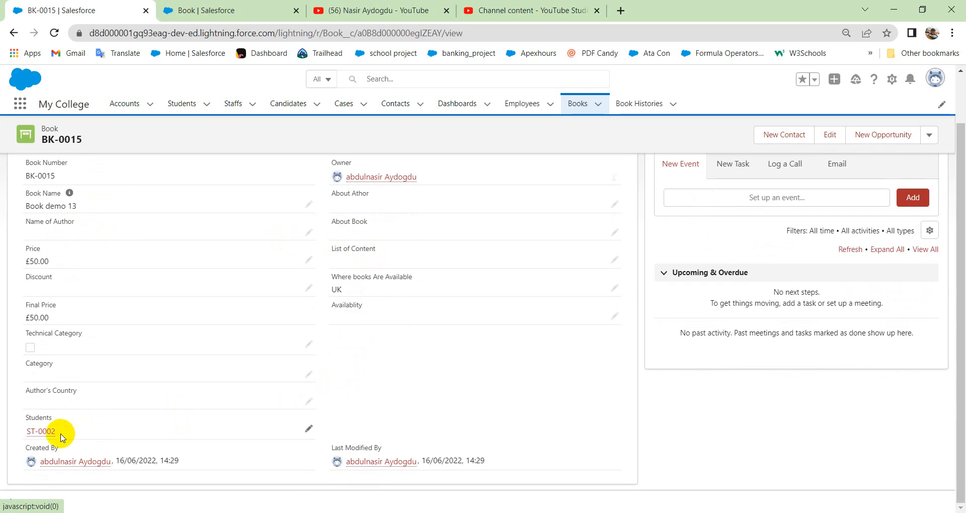
mouse_move(40, 431)
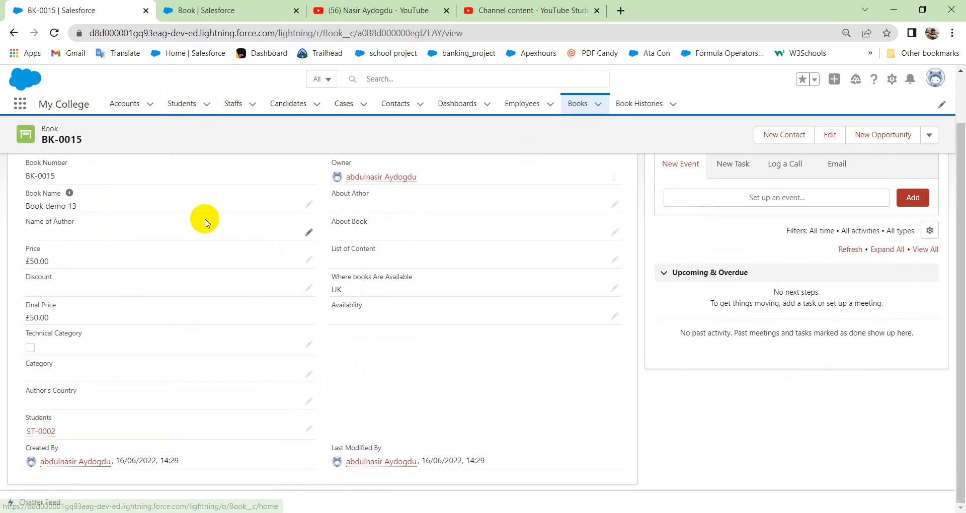
drag(41, 144, 52, 149)
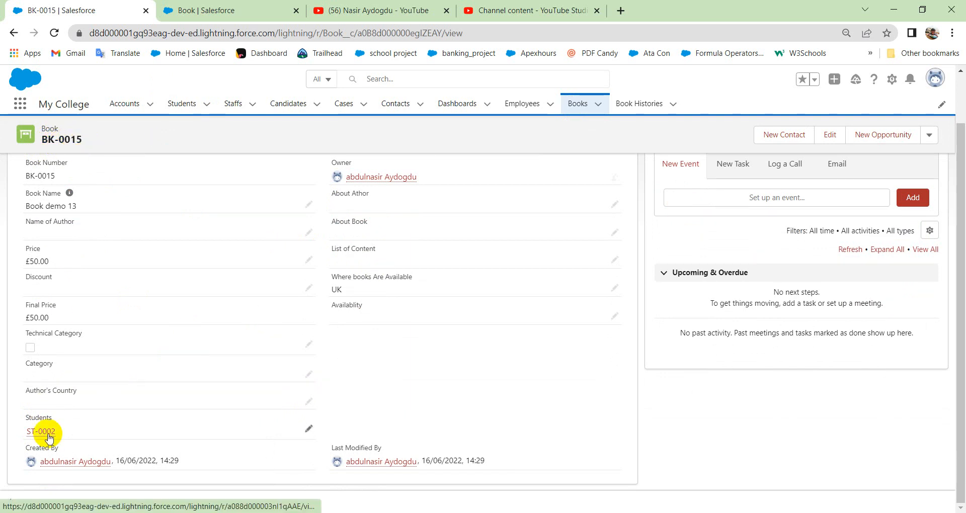
mouse_move(49, 437)
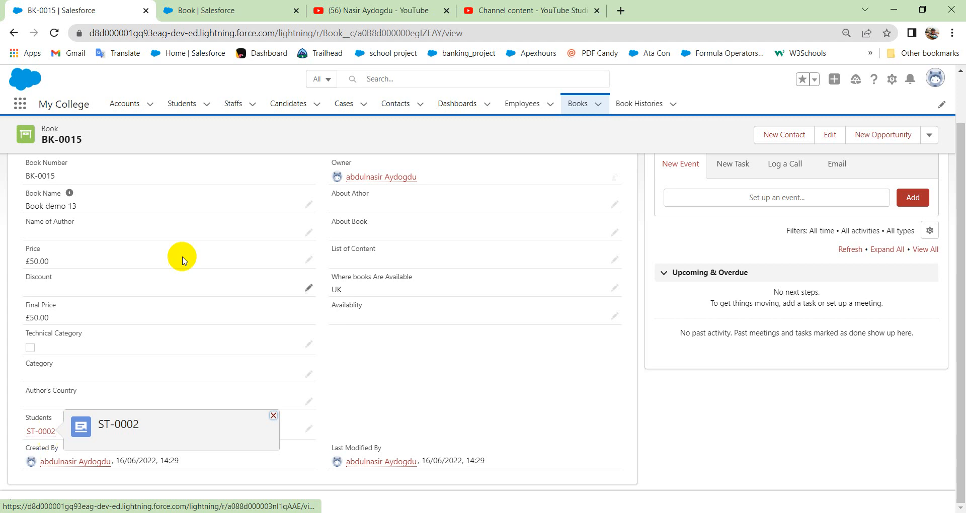
scroll(58, 194, up, 1)
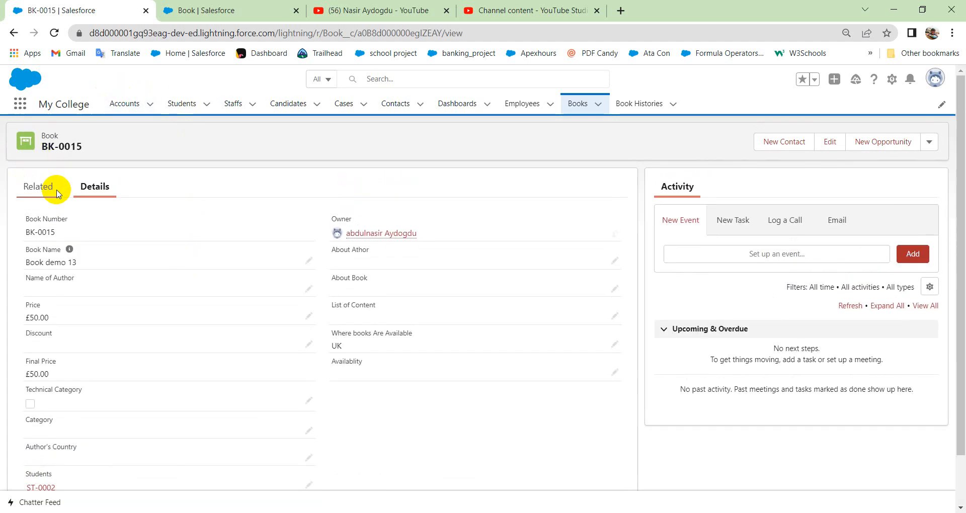
click(38, 187)
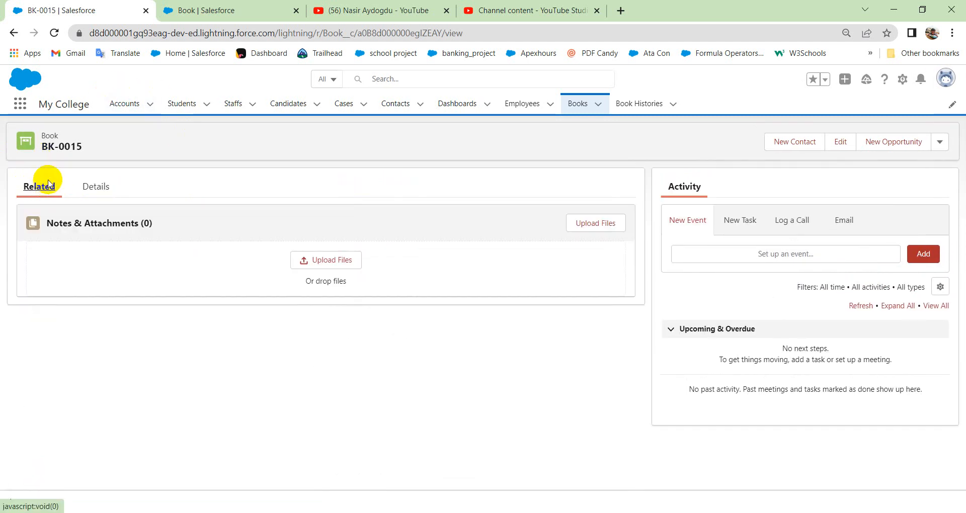
Open student record ST-0002 from the Students list and view its related books.
click(171, 107)
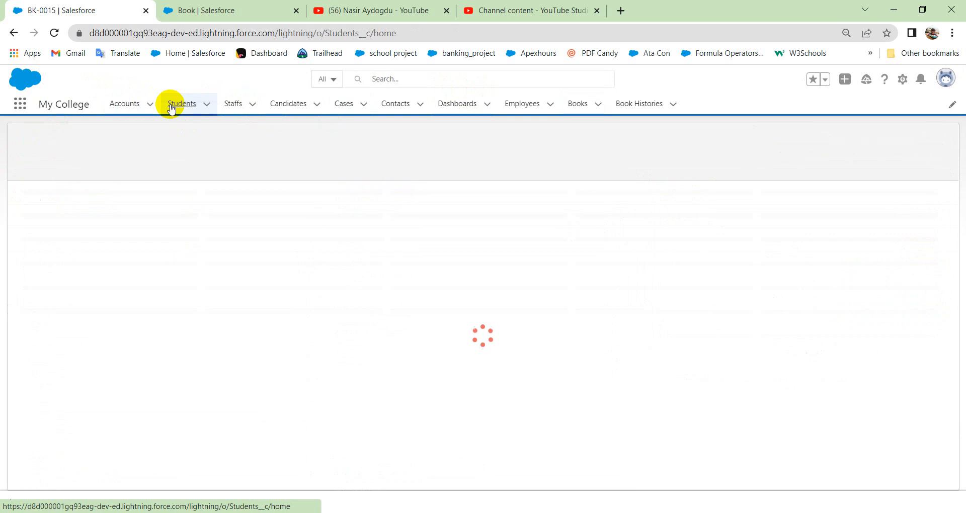
click(87, 206)
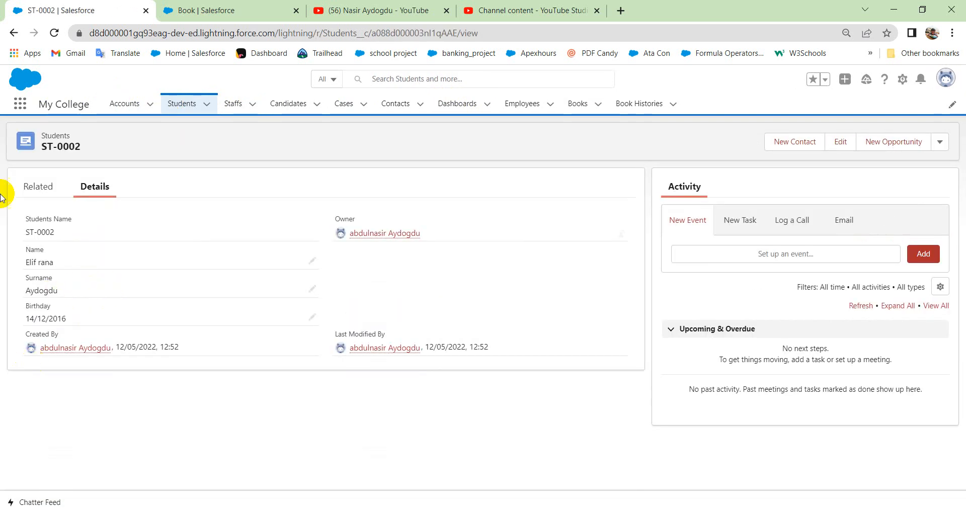
click(41, 186)
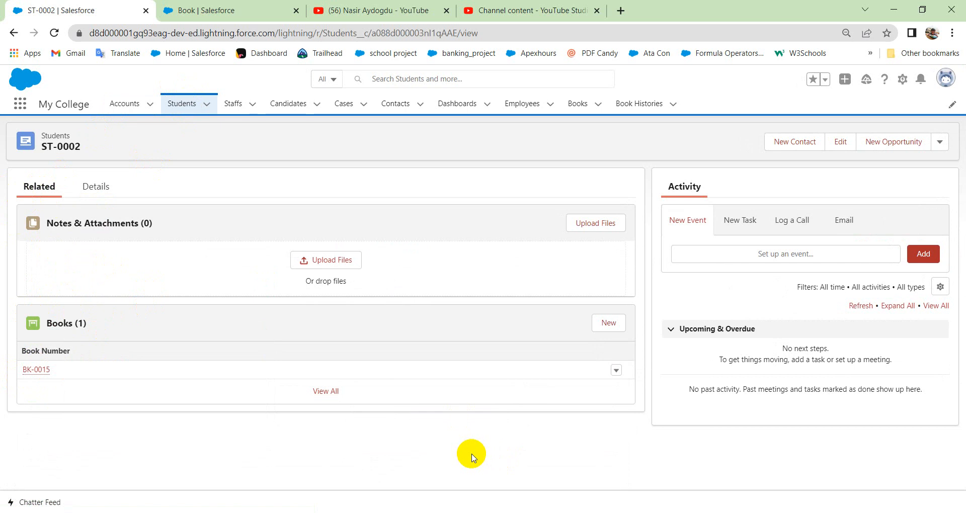
Switch to the PowerPoint presentation and show the slide on the Master-Detail relationship between Book and Book history.
click(605, 512)
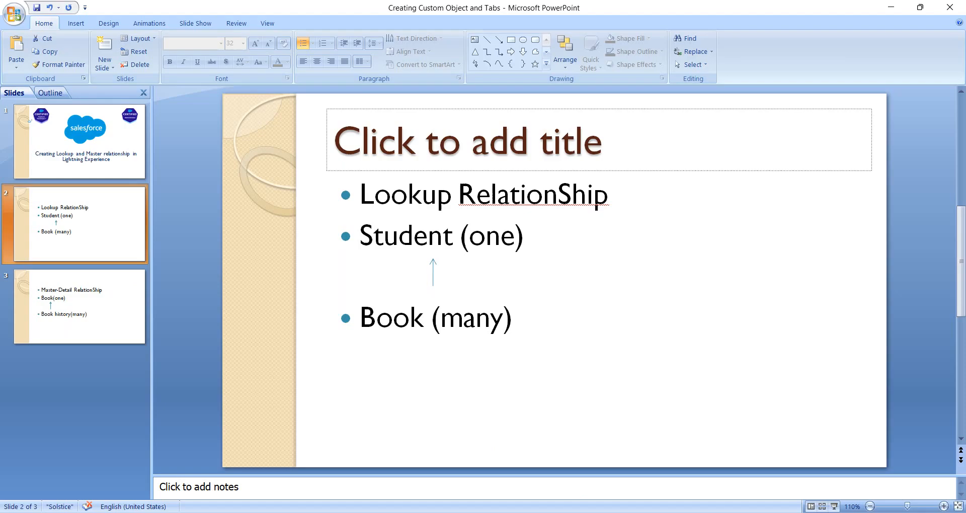
click(79, 306)
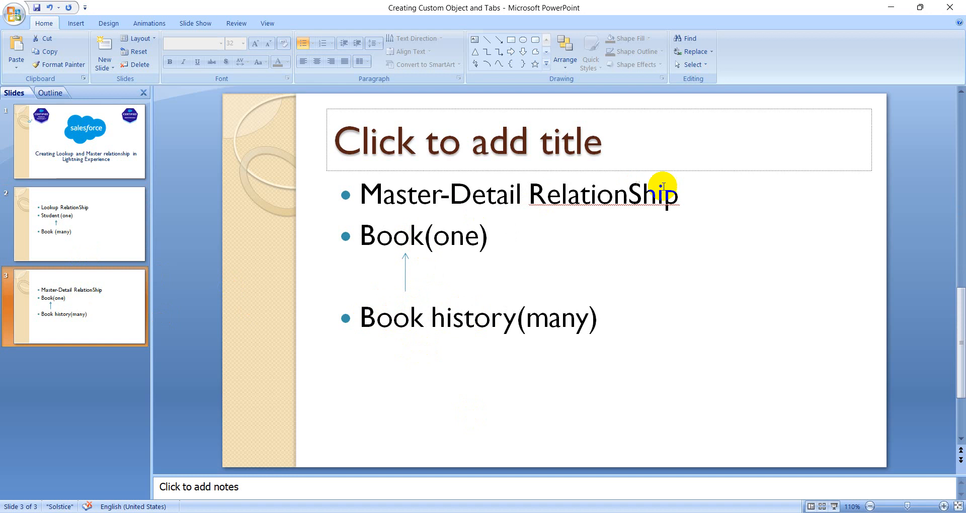
click(677, 195)
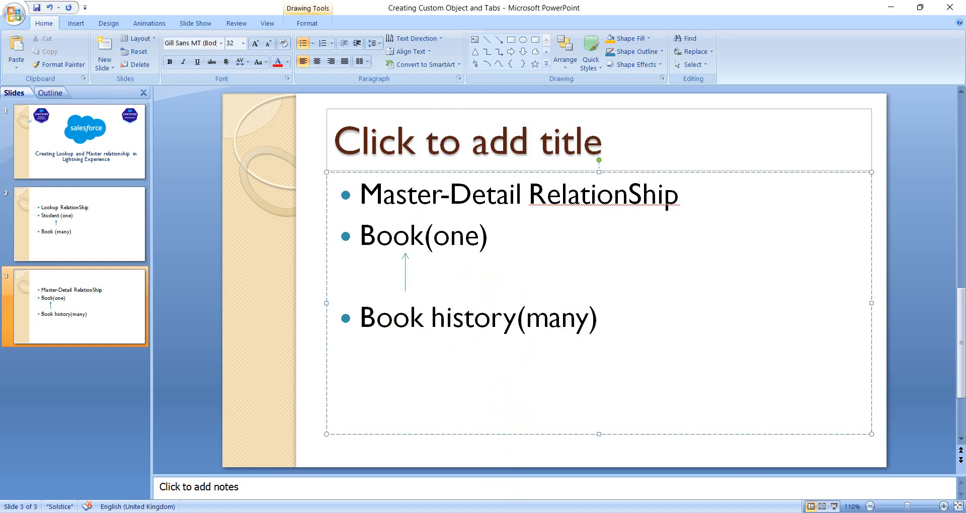
Switch back to Salesforce Setup, search the Object Manager for "book" and open the Book History object.
key(alt+Tab)
click(280, 9)
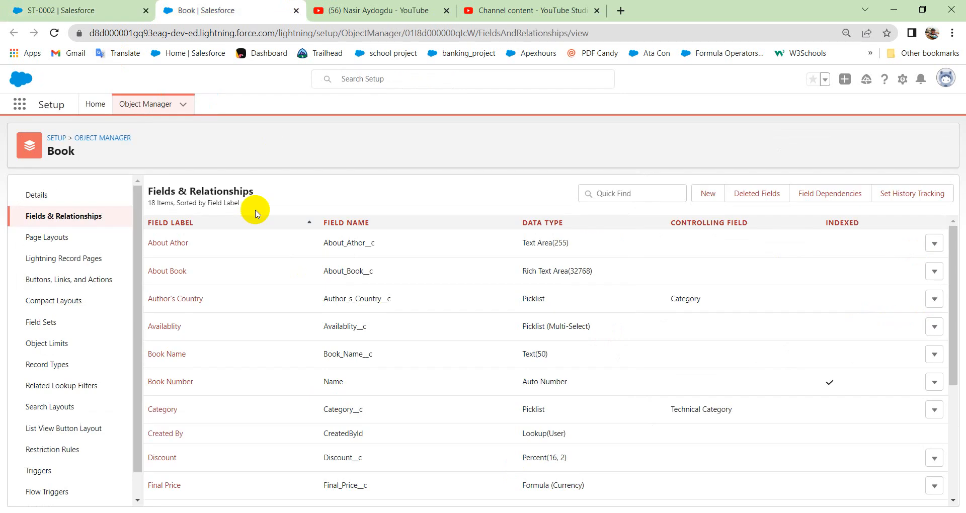
click(149, 105)
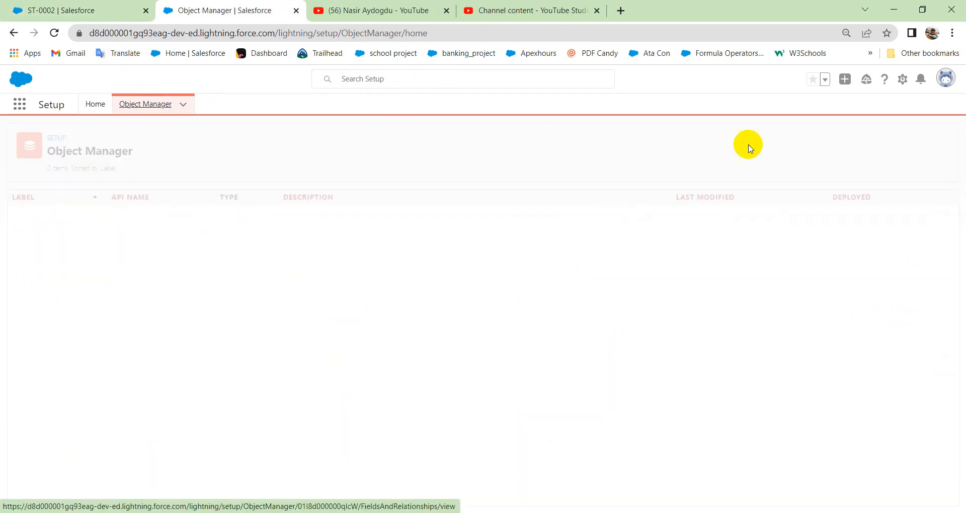
click(748, 143)
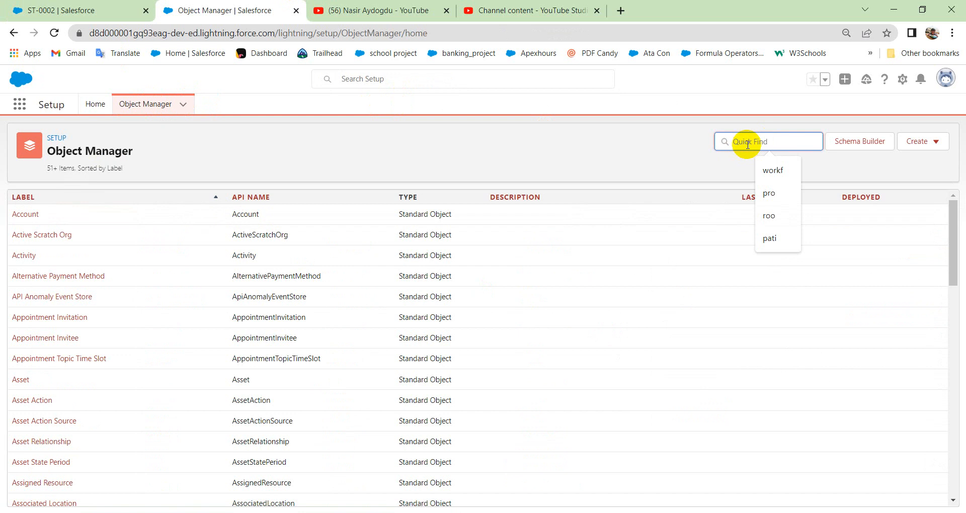
text(book)
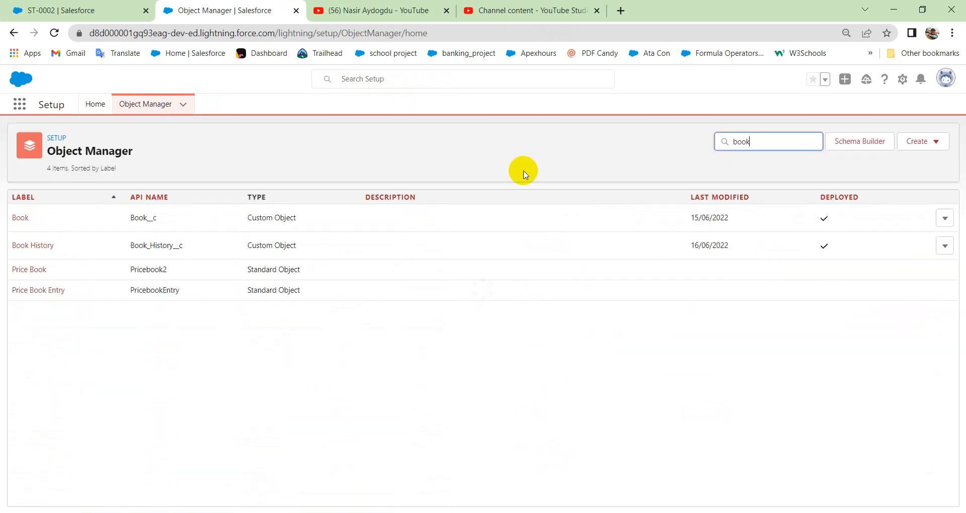
click(38, 245)
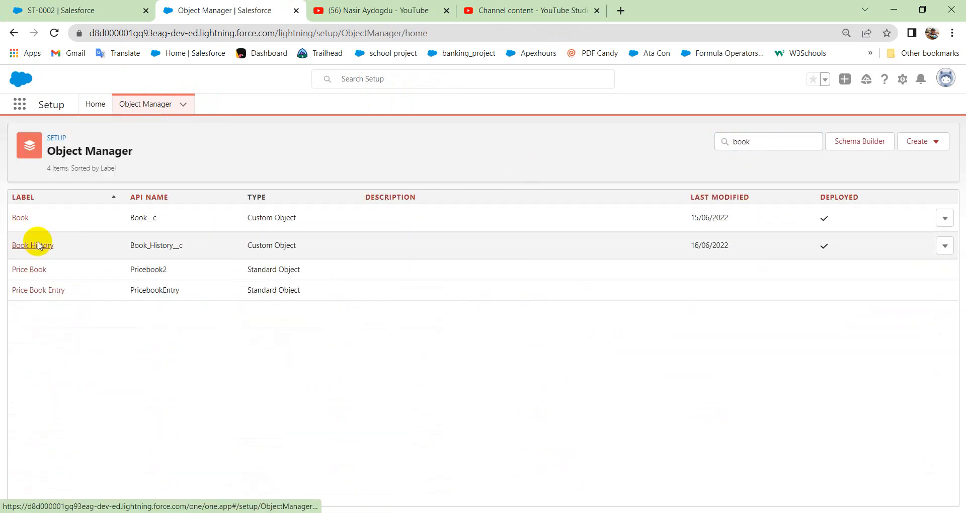
Start a new custom field in Book History's Fields & Relationships with Master-Detail Relationship as the data type.
click(63, 218)
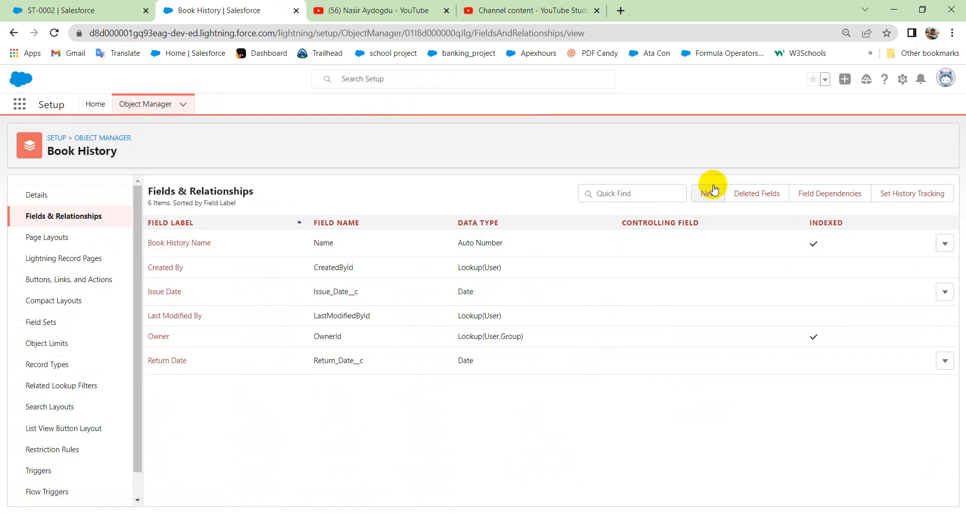
click(707, 200)
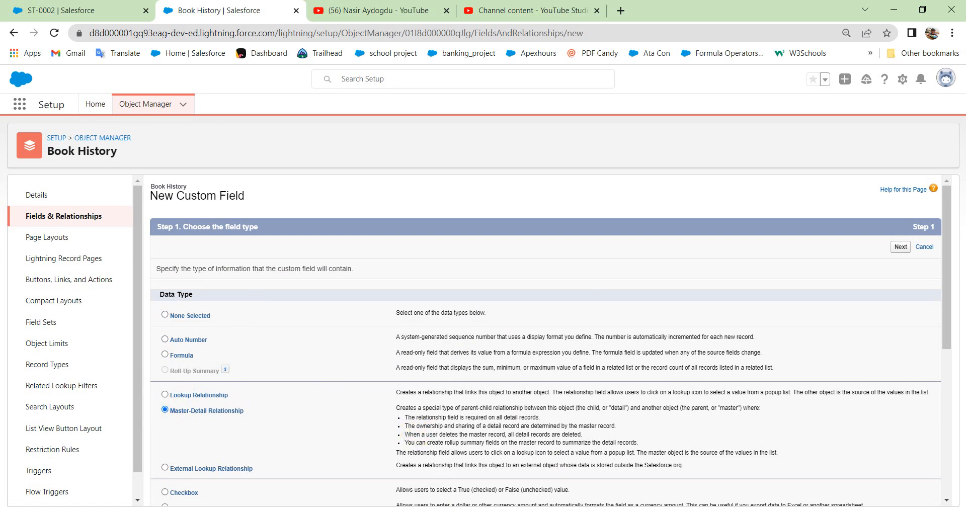
key(ctrl+plus)
key(ctrl+plus)
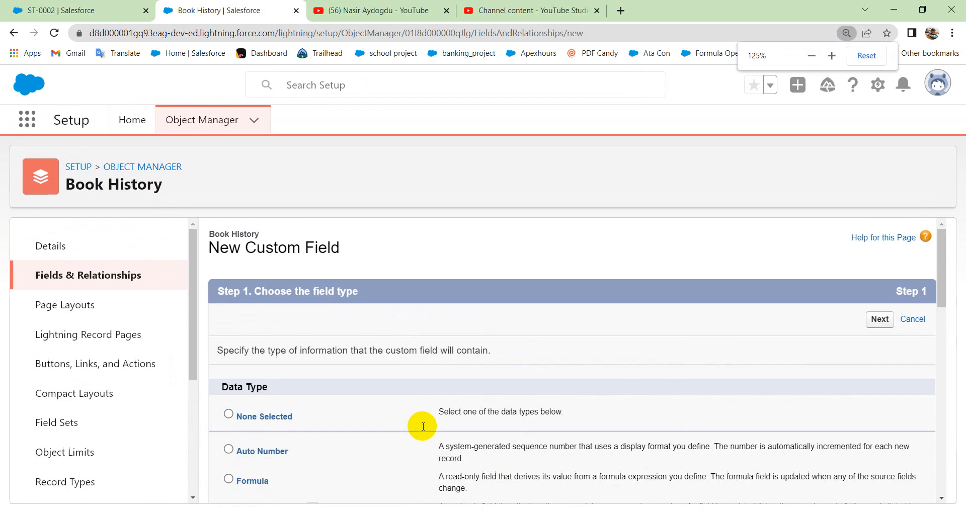
Examine the Master-Detail Relationship description, including its rules on required fields, ownership, deletion of detail records and rollup summary fields.
scroll(416, 422, down, 5)
scroll(500, 198, up, 3)
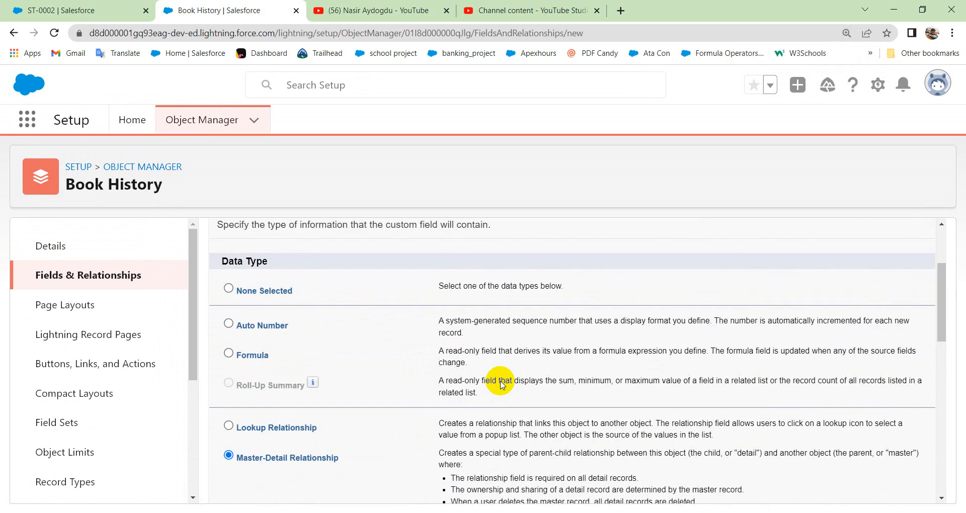
scroll(500, 388, down, 3)
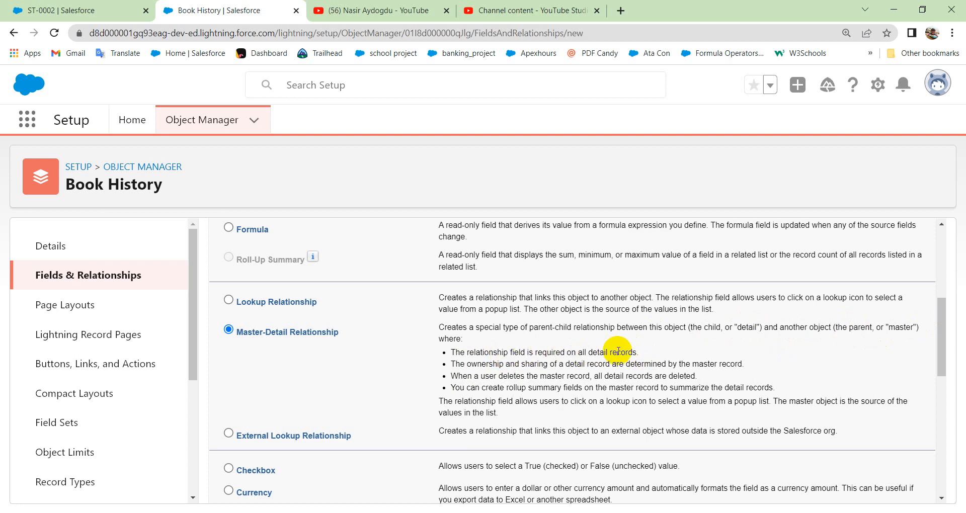
drag(617, 352, 632, 351)
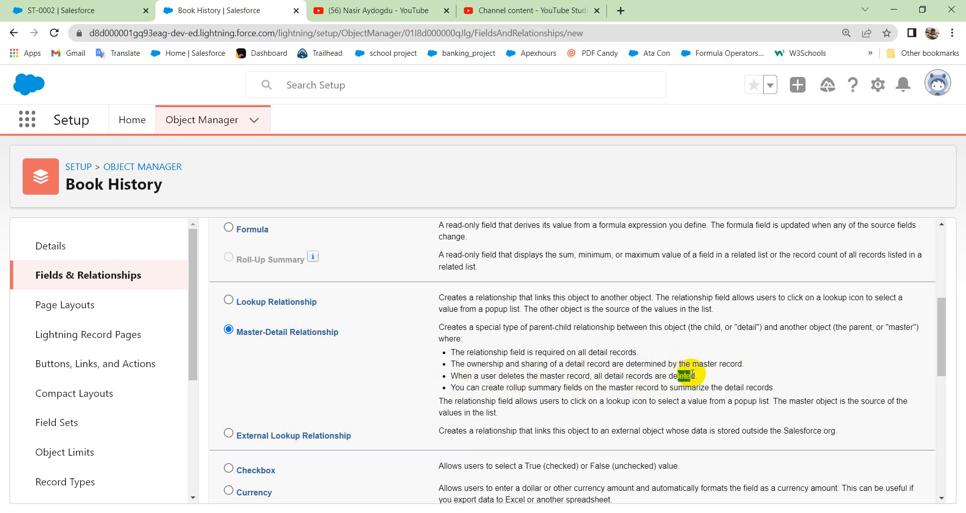
click(633, 378)
drag(458, 377, 693, 377)
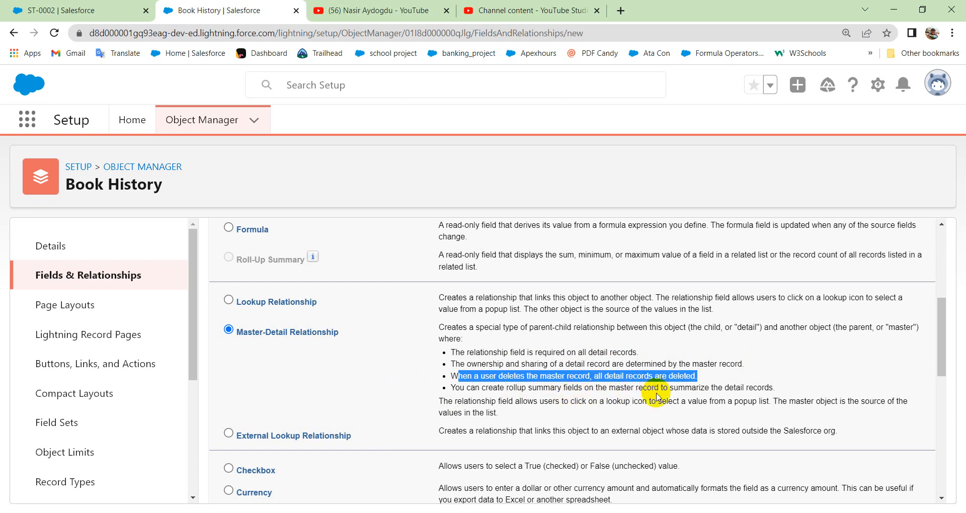
drag(735, 387, 756, 387)
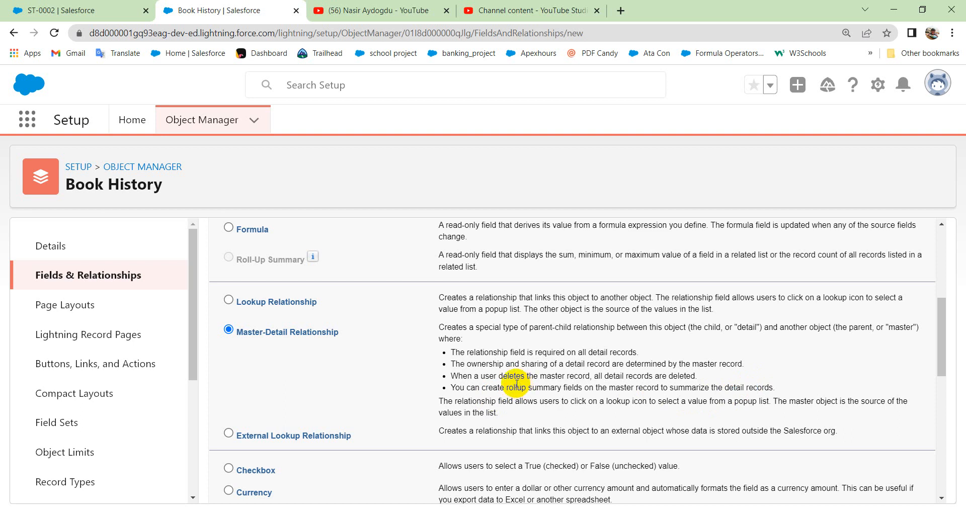
drag(505, 387, 561, 387)
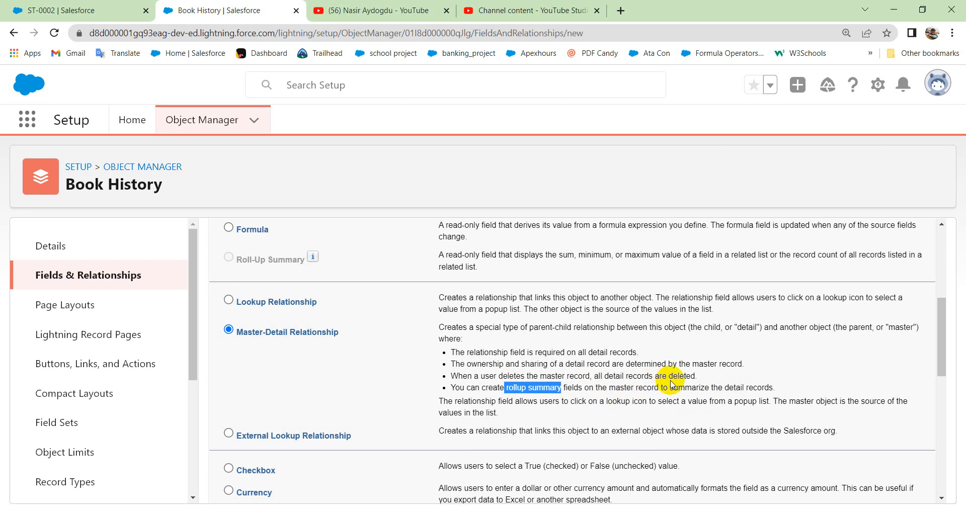
drag(725, 388, 758, 387)
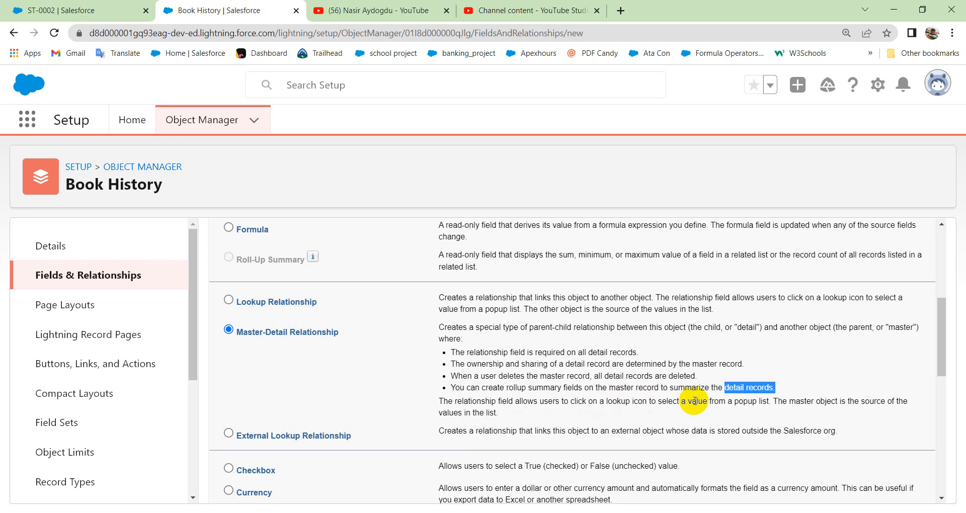
drag(666, 404, 711, 404)
click(563, 394)
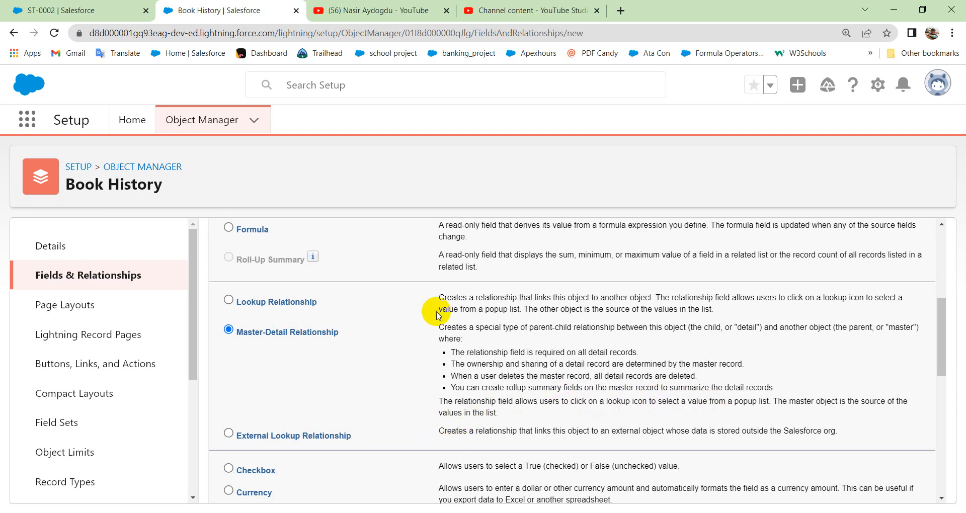
Continue with the Master-Detail Relationship type, choose Book as the related object and proceed to the label and name settings.
key(ctrl+minus)
key(ctrl+minus)
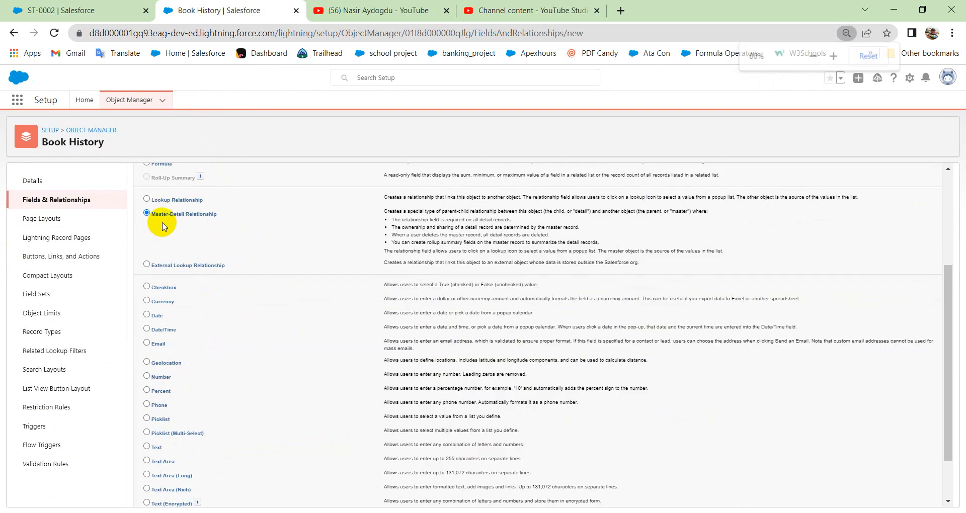
key(ctrl+plus)
scroll(956, 201, up, 3)
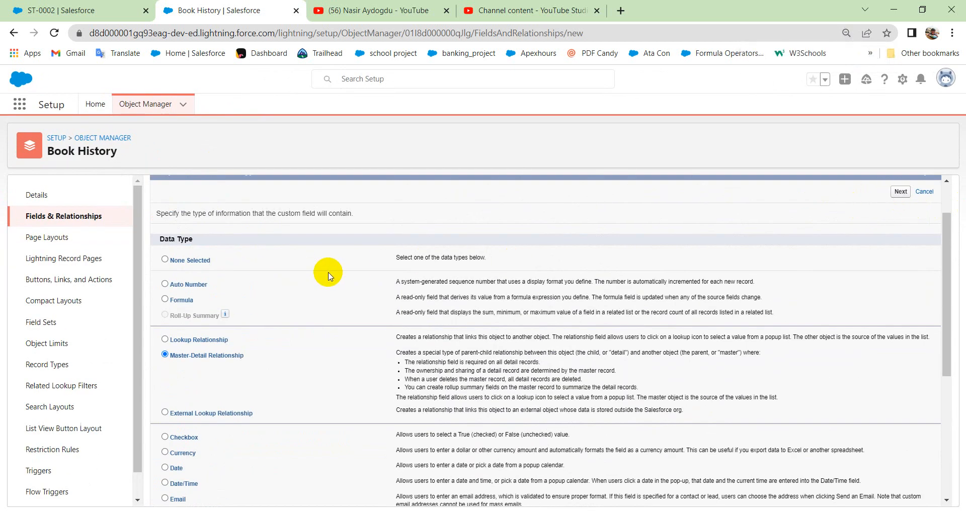
key(ctrl+plus)
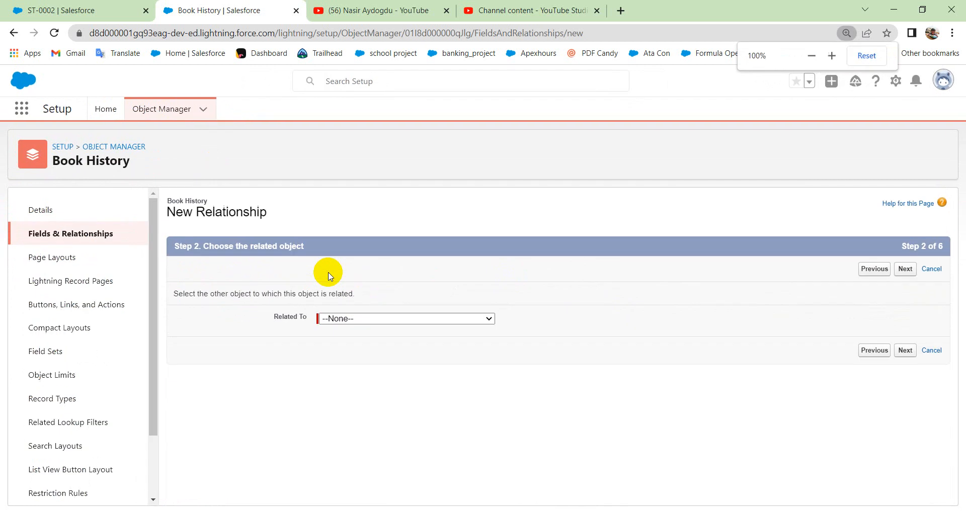
click(428, 318)
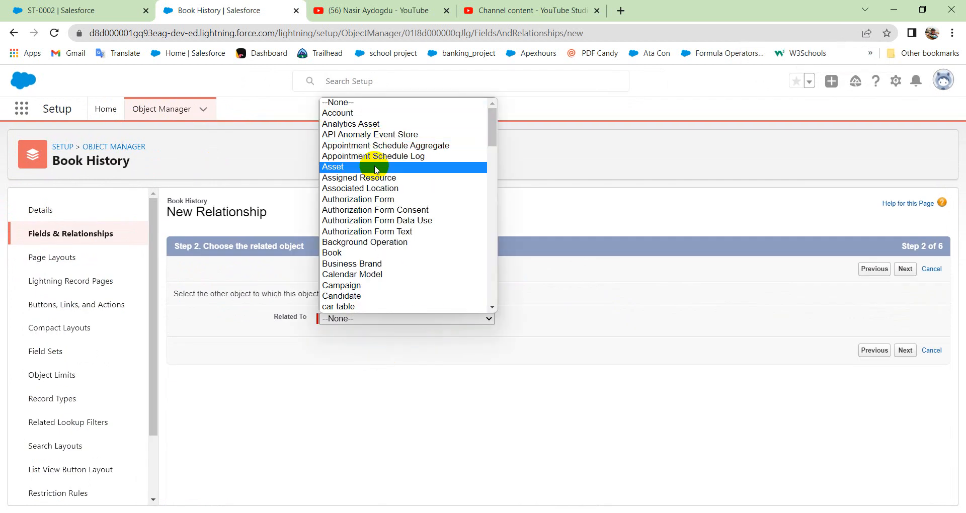
click(385, 252)
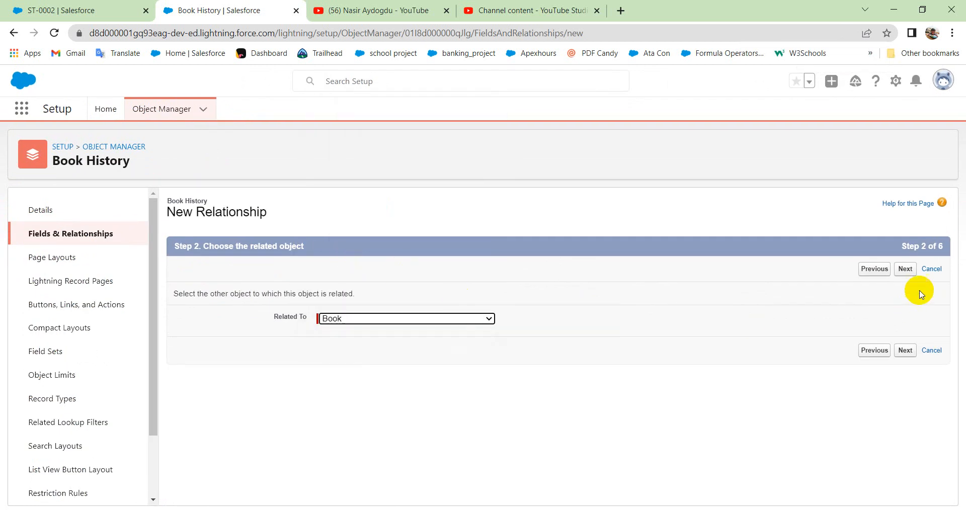
click(911, 271)
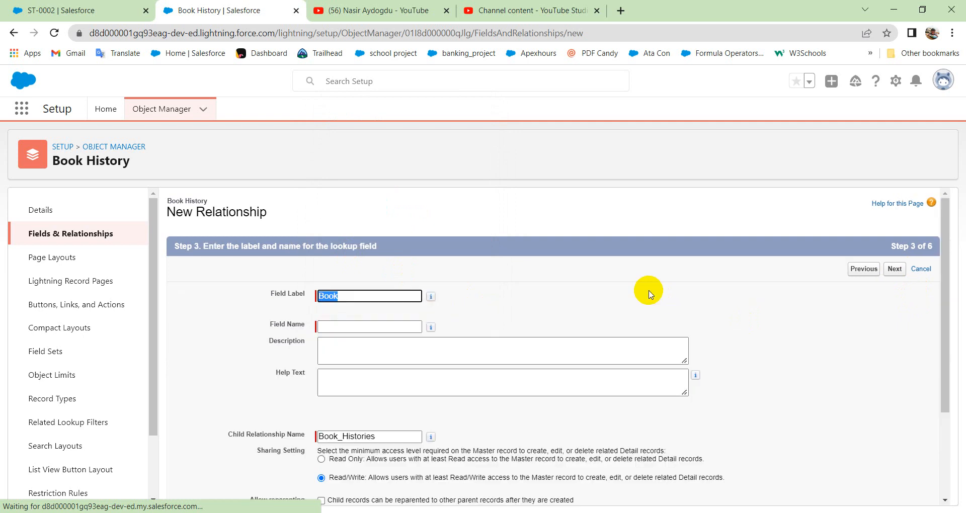
Use Book as the field name, allow child records to be reparented to other parent records, and proceed to field-level security.
click(350, 329)
click(536, 358)
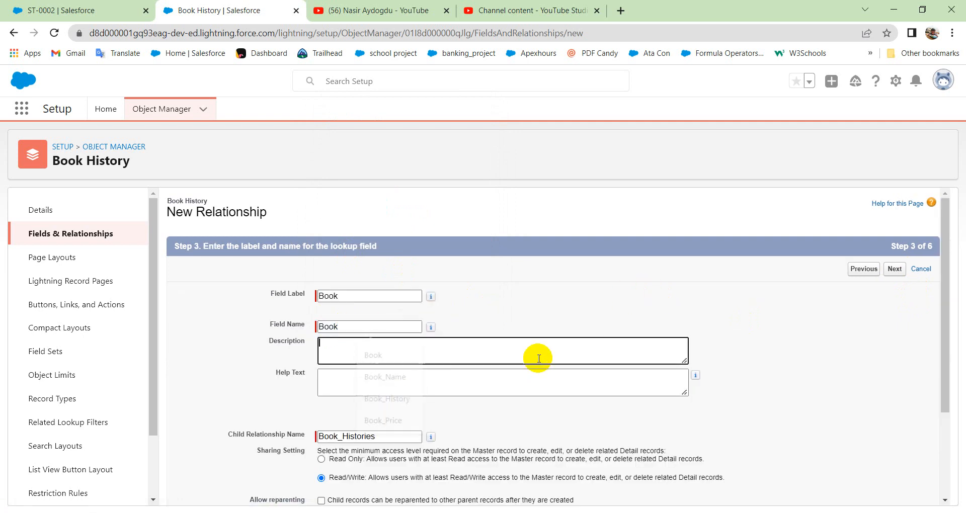
scroll(485, 370, down, 3)
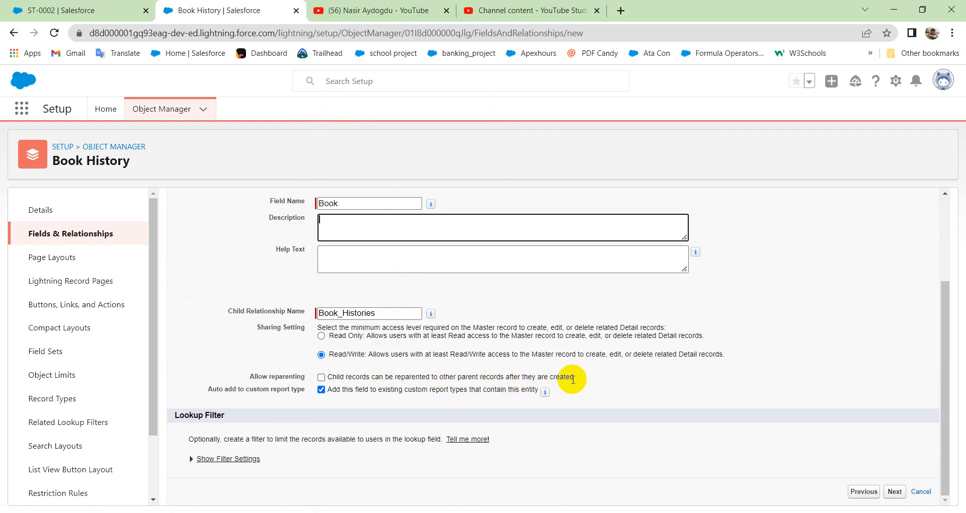
click(321, 377)
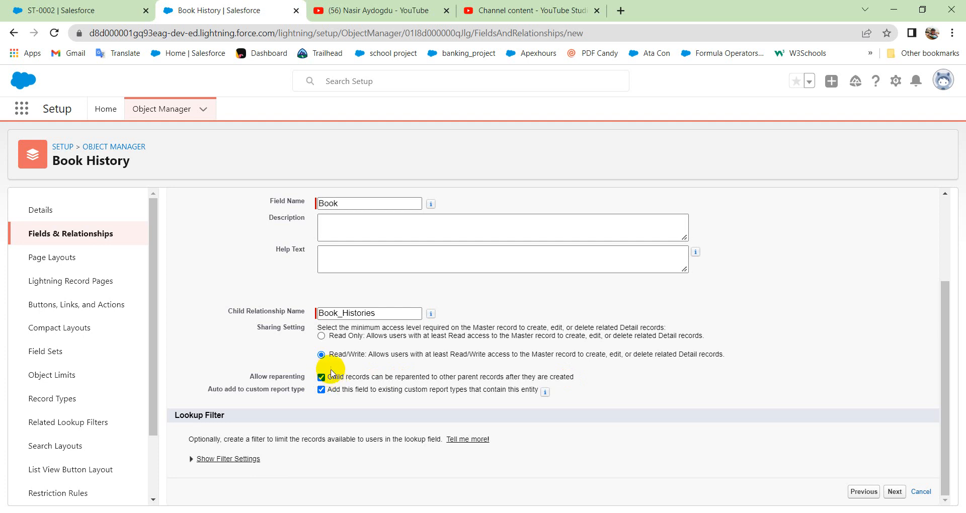
click(885, 492)
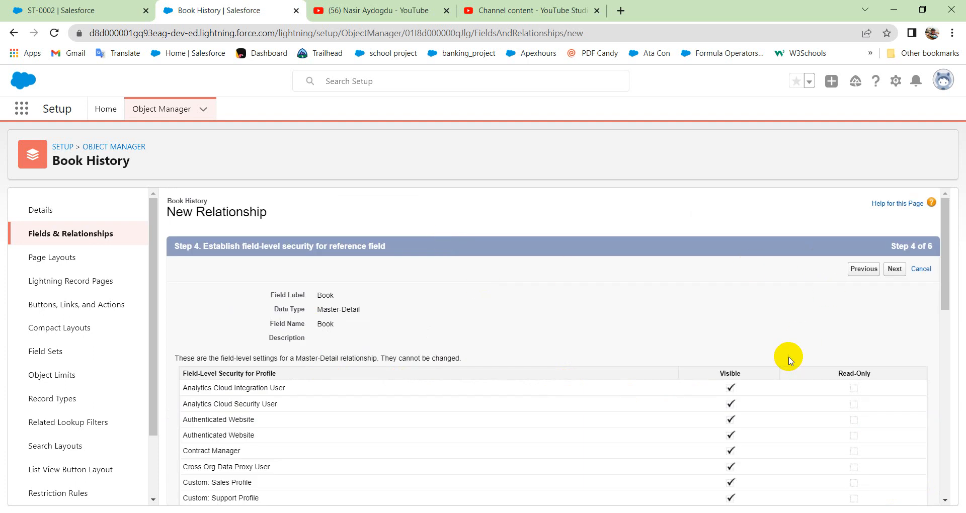
Accept the field-level security, page layout and Book Histories related list defaults, and save the master-detail field.
click(895, 269)
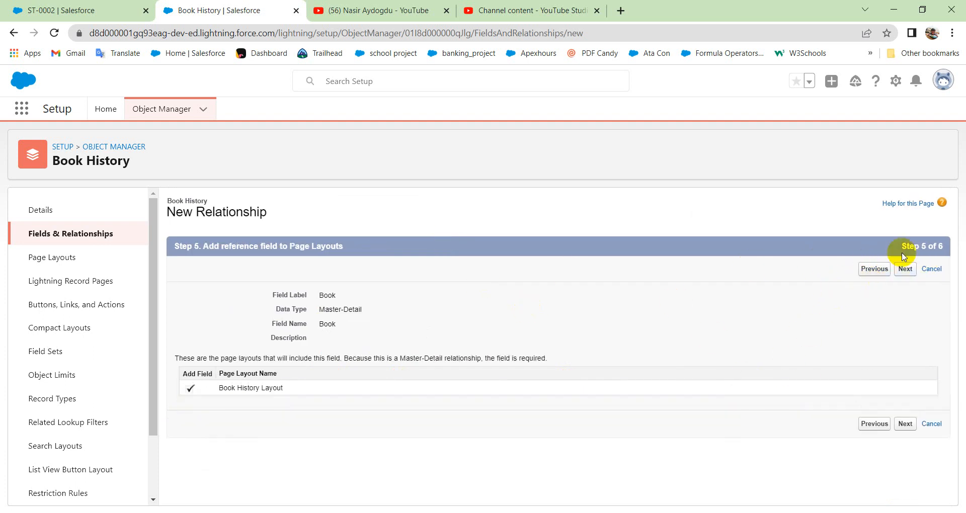
click(905, 269)
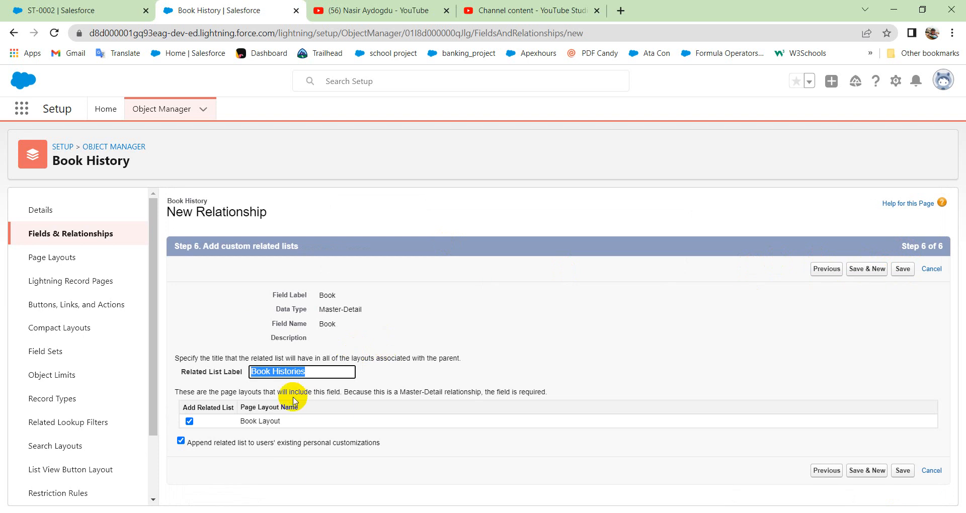
click(904, 268)
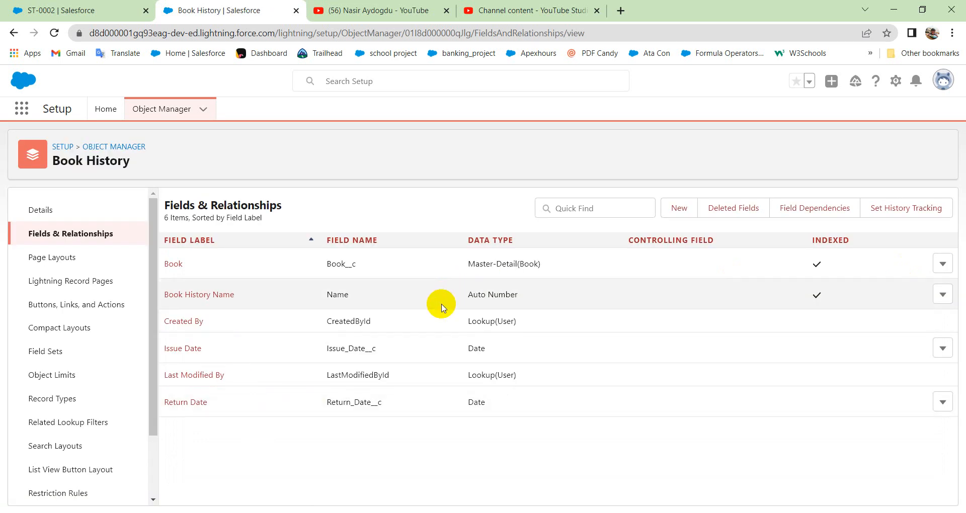
drag(501, 263, 536, 266)
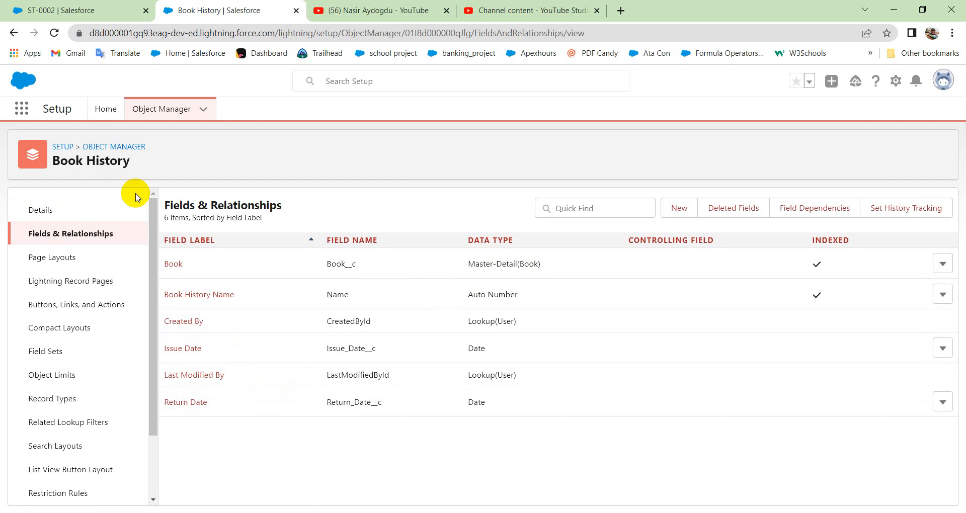
Switch to the My College app, open and refresh the Book Histories list, and start a new book history record.
click(23, 9)
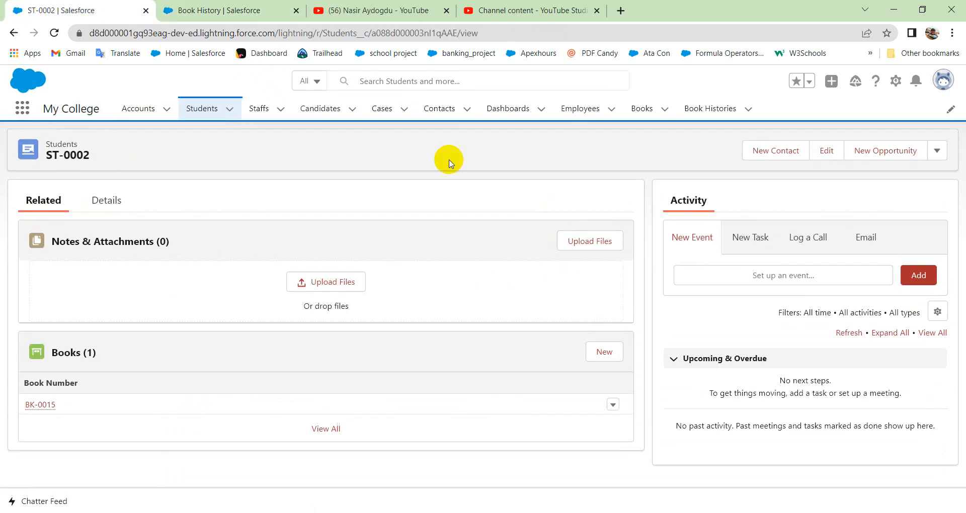
click(733, 116)
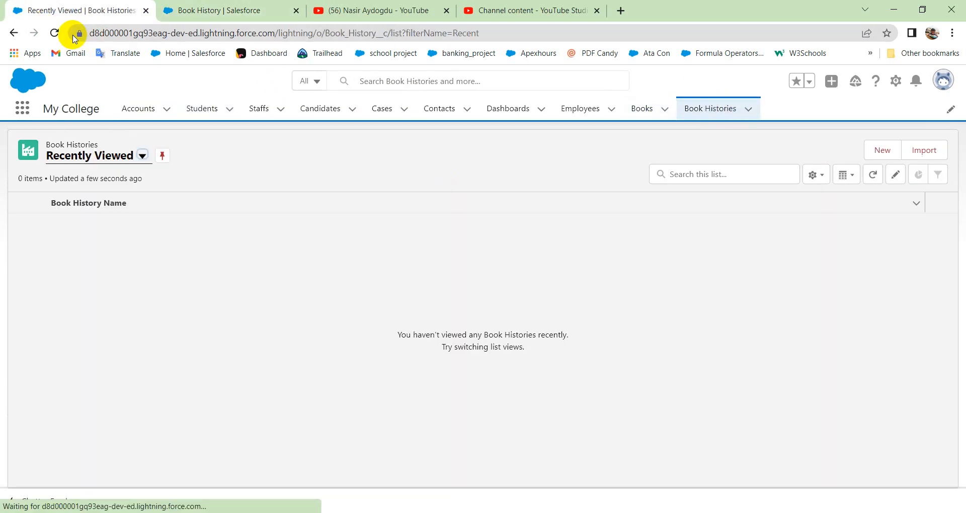
click(55, 34)
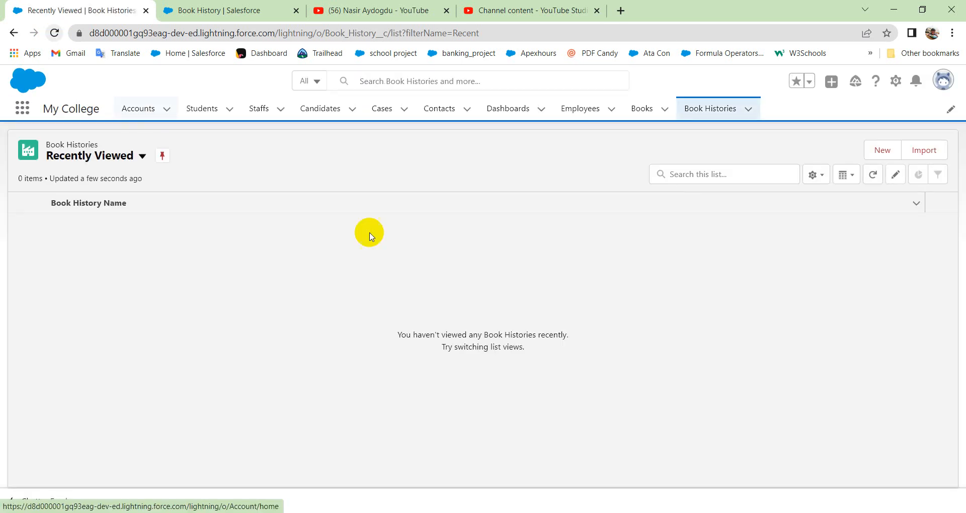
click(882, 151)
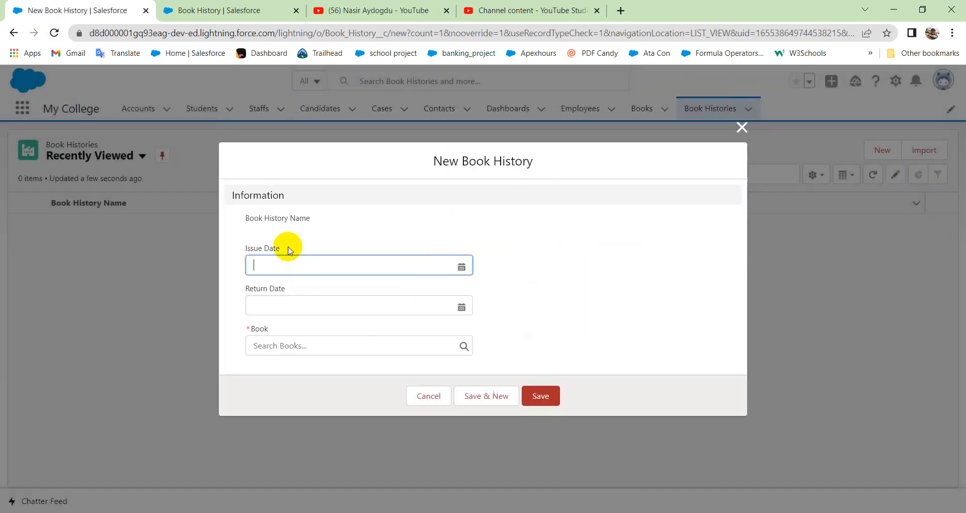
Set the book history's issue date to 16/06/2022 and its return date to 23/06/2022.
click(268, 266)
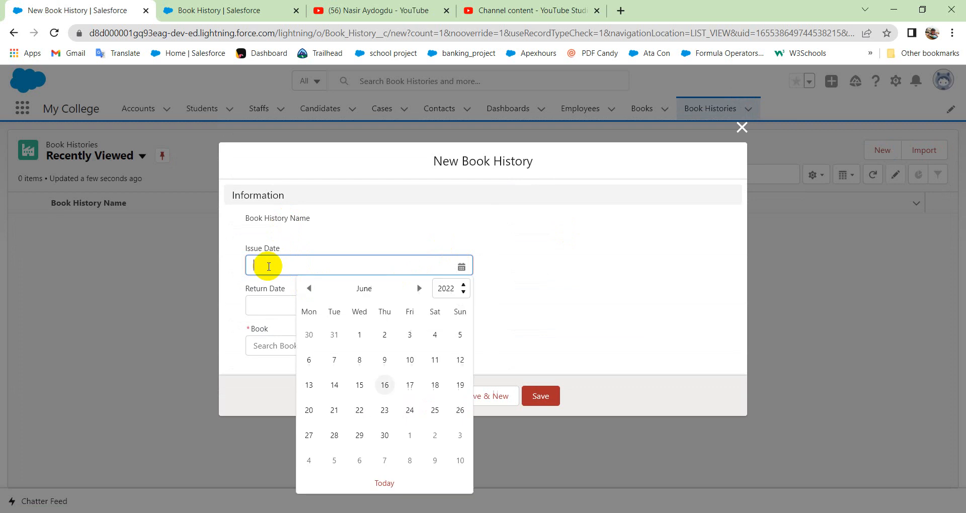
click(402, 169)
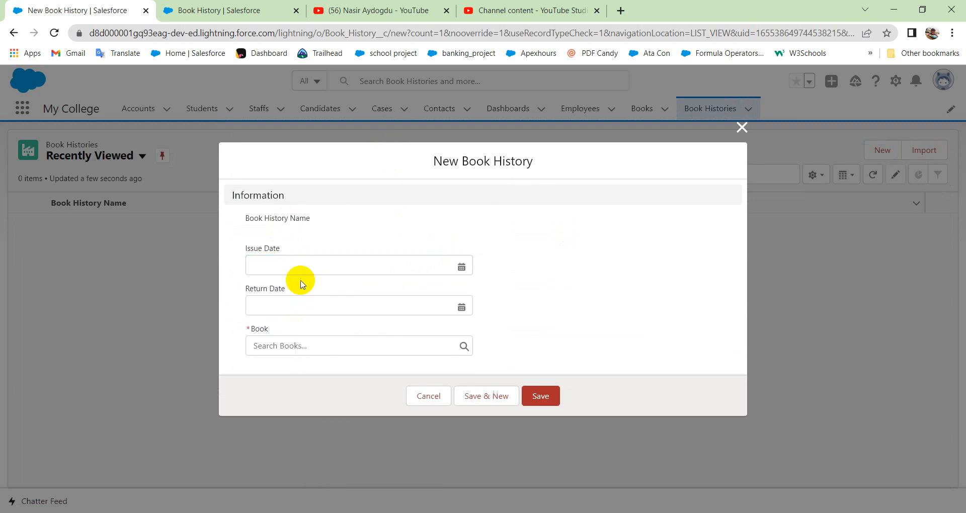
click(313, 265)
click(384, 385)
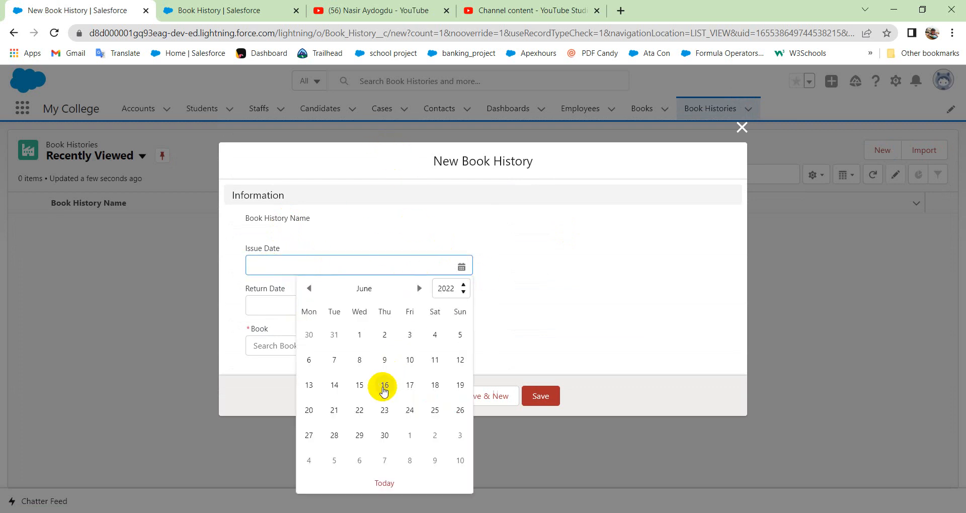
click(321, 310)
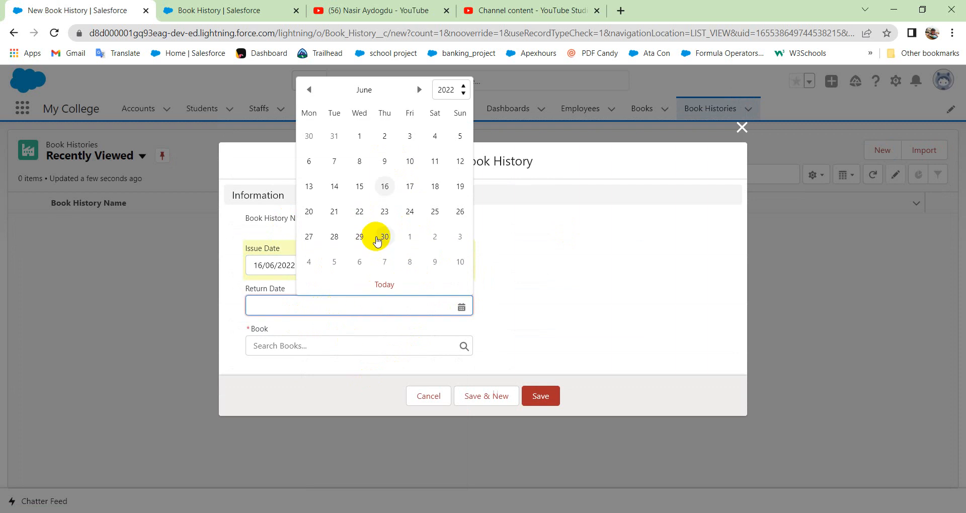
click(388, 212)
Select BK-0014 as the required book and save the book history record.
click(331, 347)
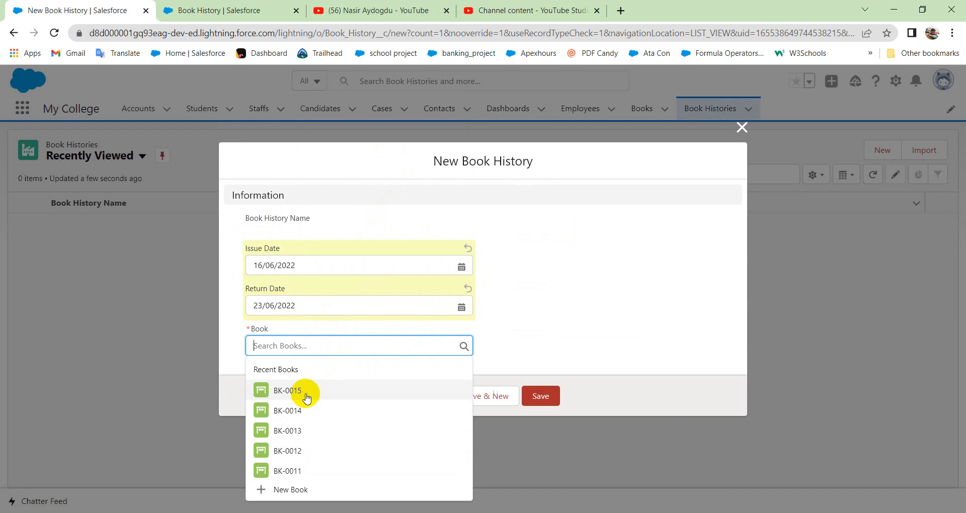
click(307, 397)
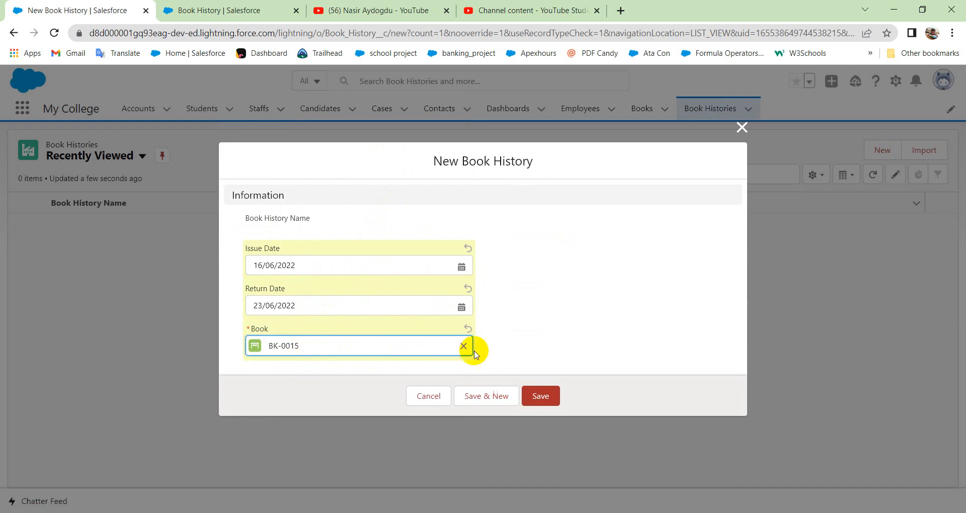
click(550, 403)
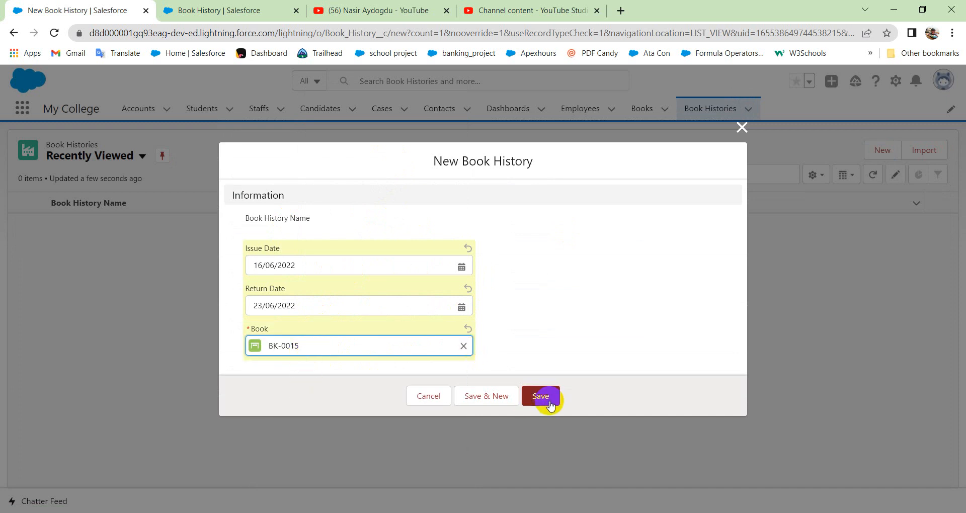
click(464, 346)
click(305, 411)
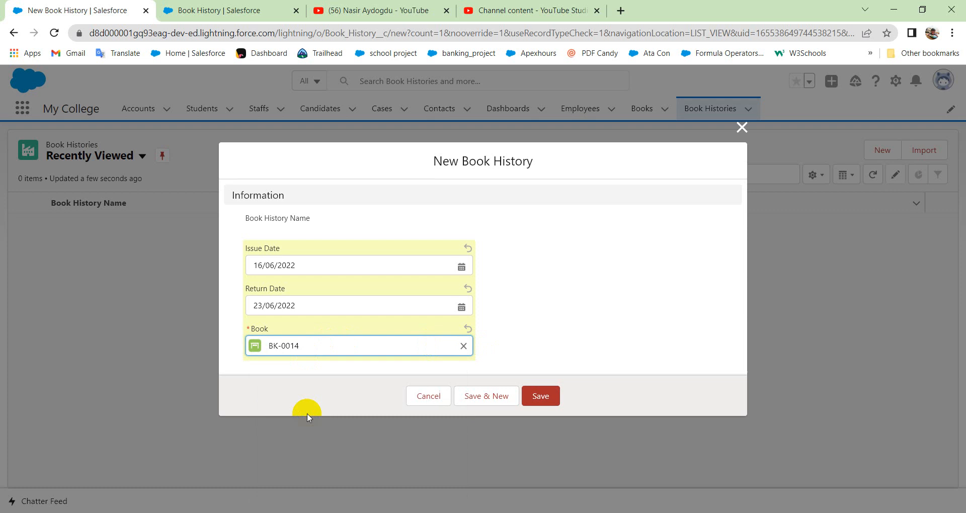
click(547, 401)
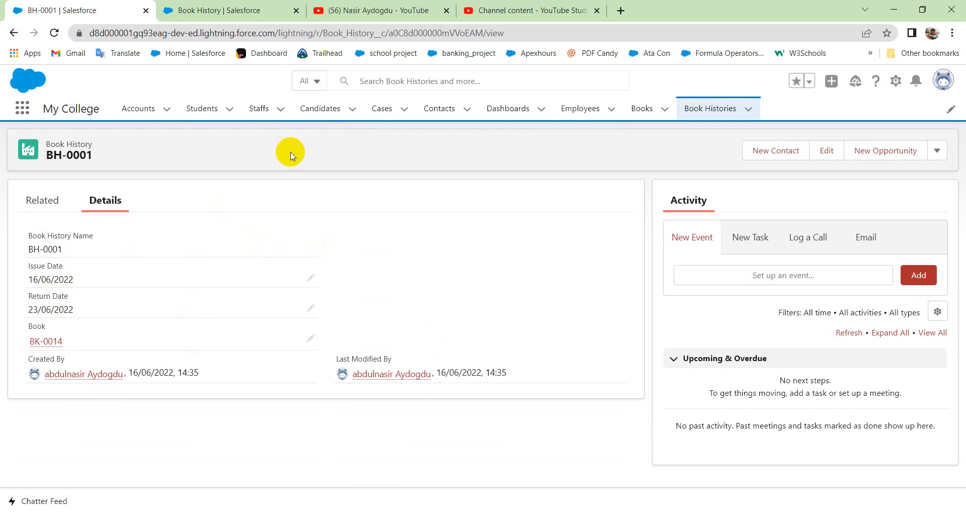
Open student record ST-0002 and view its related books.
click(207, 113)
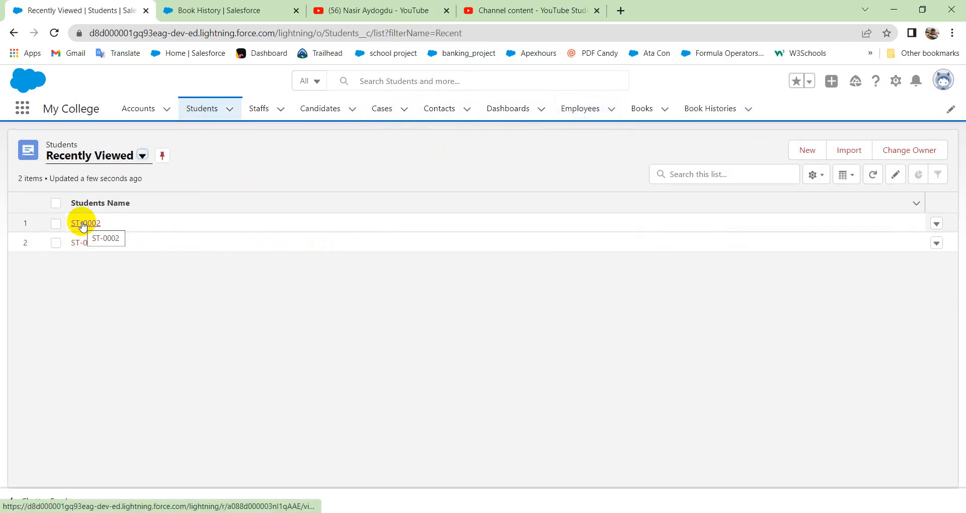
click(83, 225)
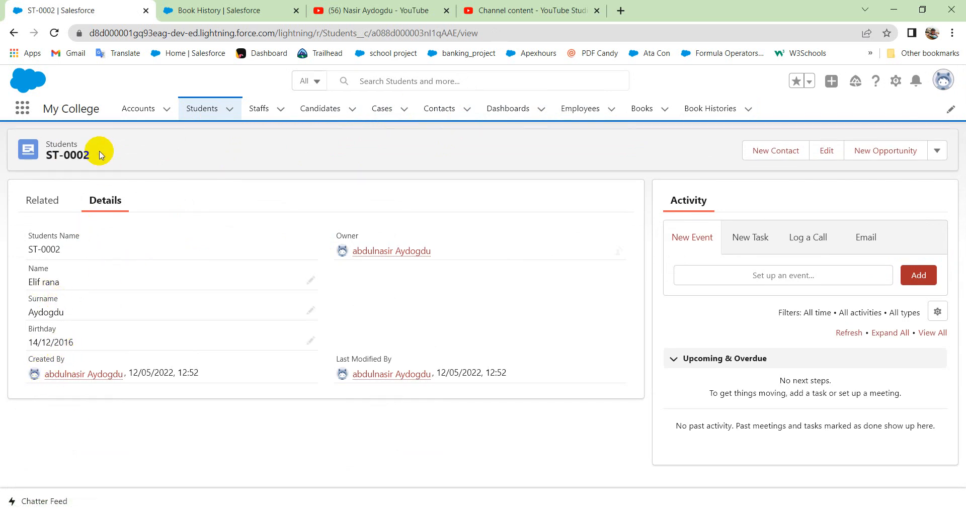
click(44, 201)
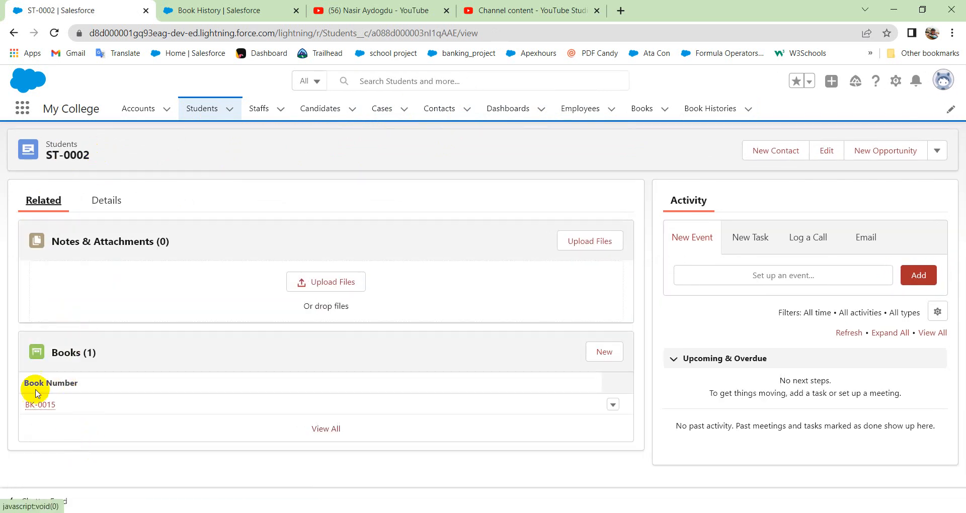
Delete student record ST-0002 from the recently viewed Students list.
click(198, 108)
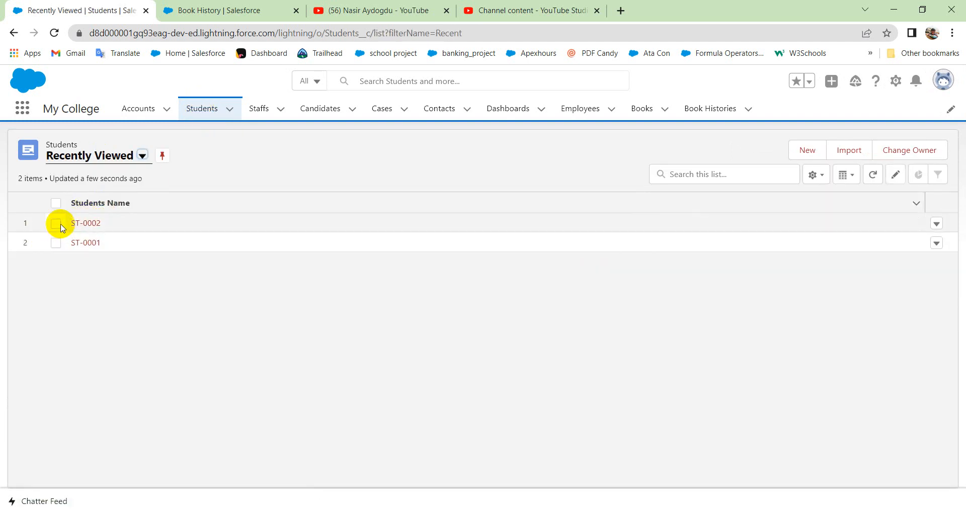
click(936, 224)
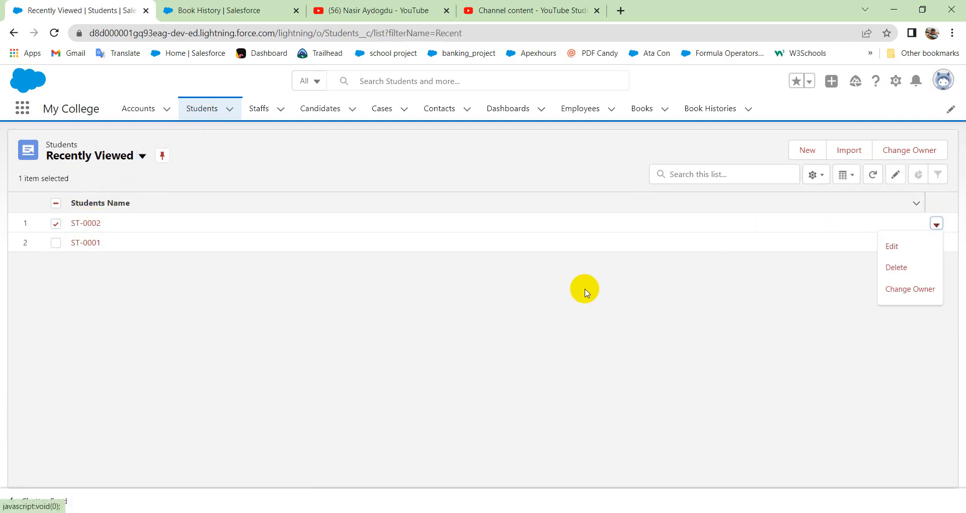
click(897, 266)
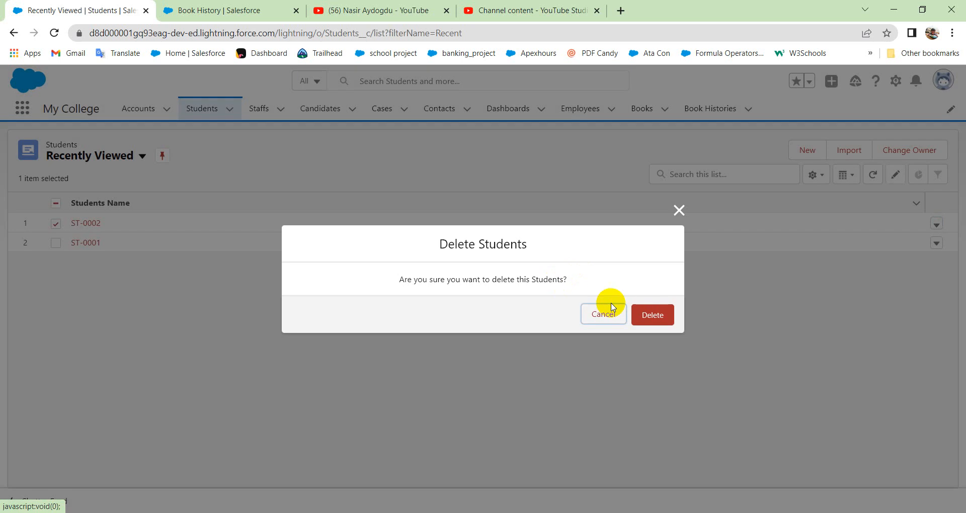
click(652, 315)
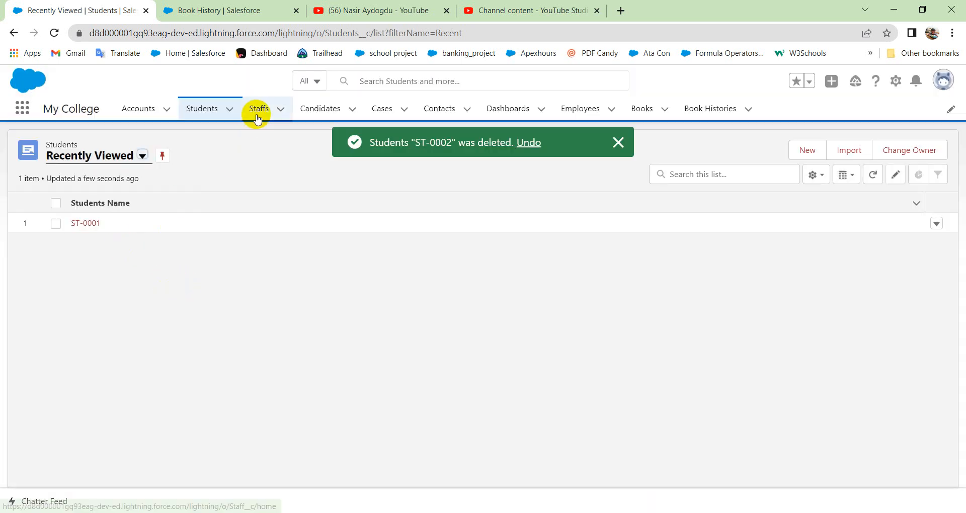
Check the recently viewed Books list for remaining child records of the deleted student, and view the Book Histories list.
click(643, 109)
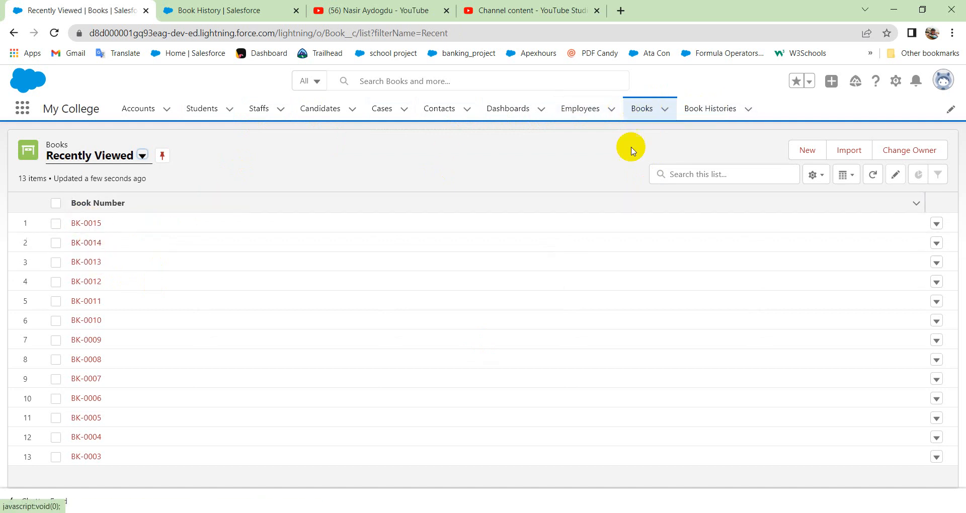
click(704, 109)
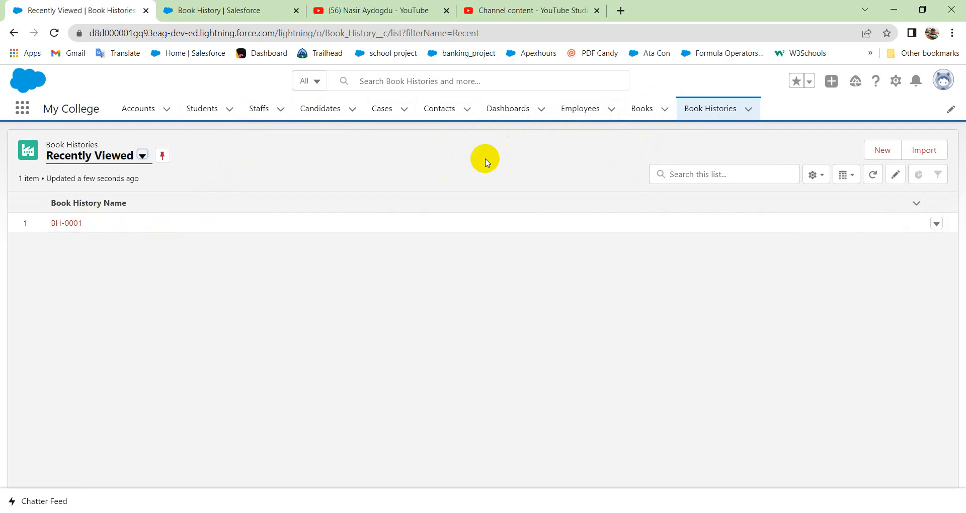
Delete book record BK-0014 from the recently viewed Books list.
click(640, 109)
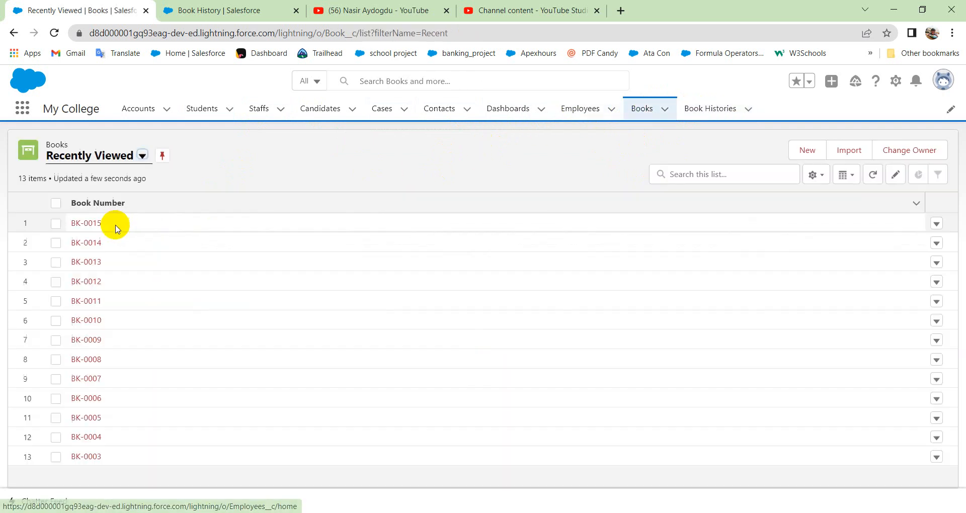
click(55, 243)
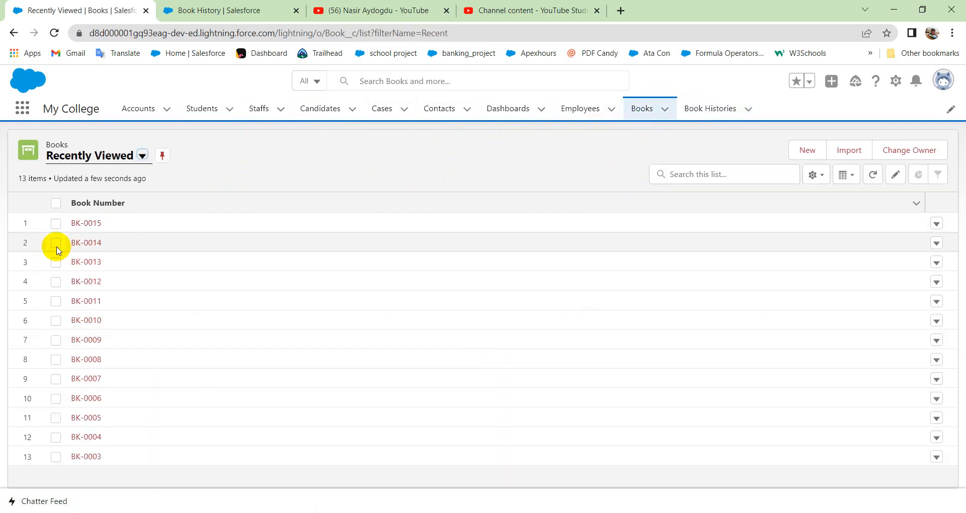
click(937, 243)
click(895, 285)
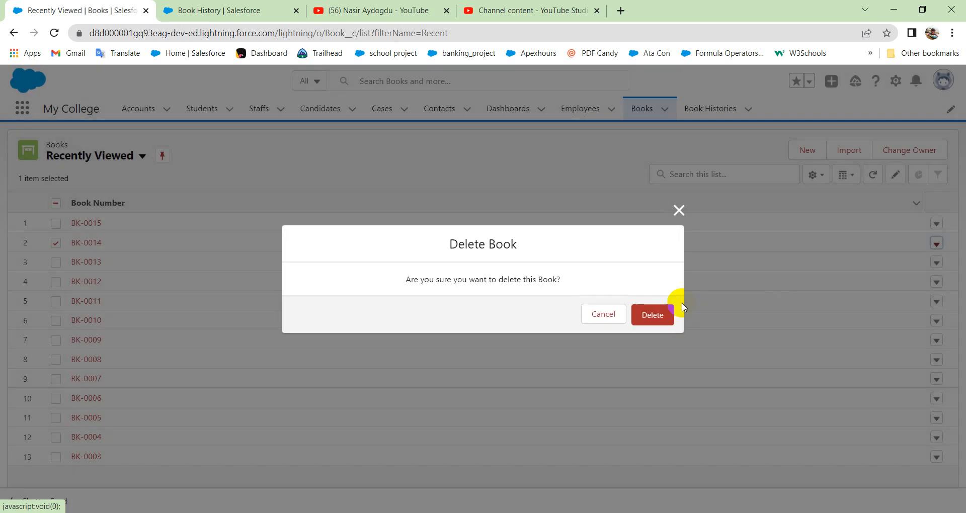
click(650, 316)
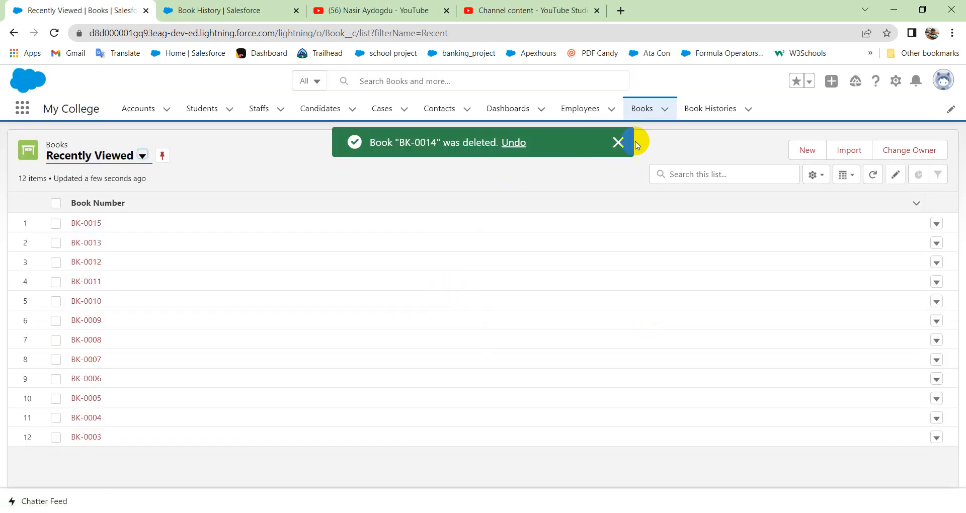
Check the recently viewed Book Histories list for the deleted book's child record and switch to the master-detail relationship slide in PowerPoint.
click(710, 106)
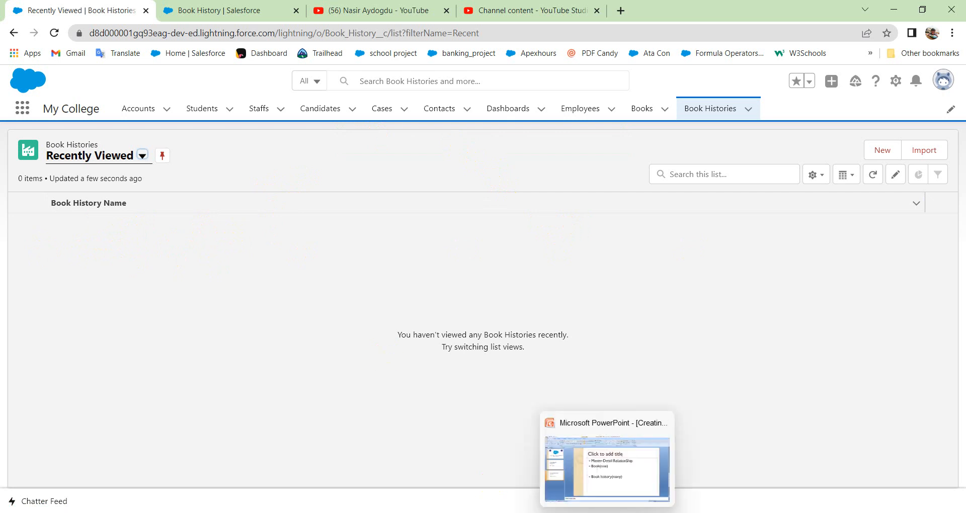
click(530, 437)
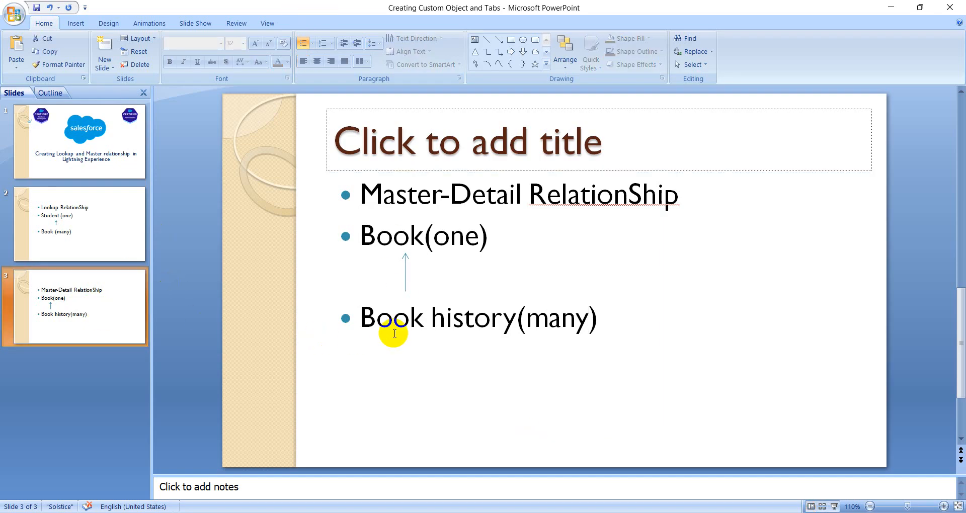